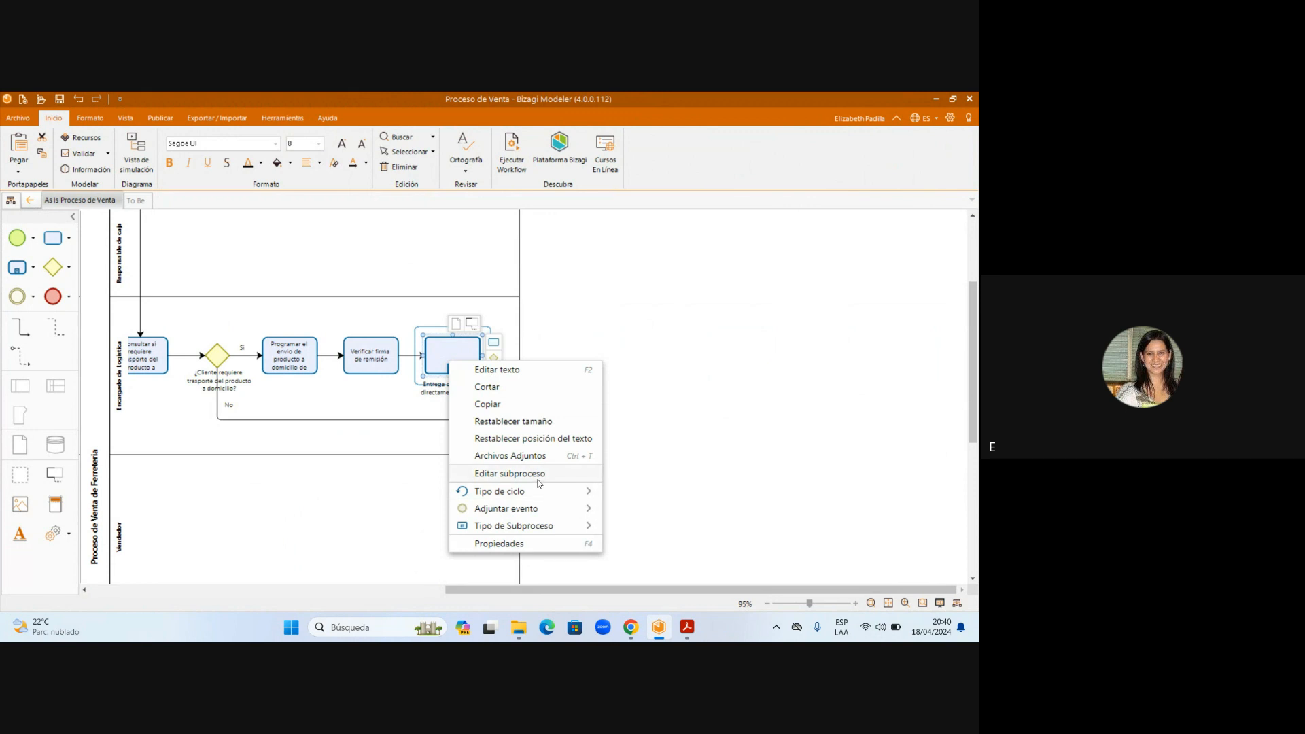
Create a new process for the "Entrega de producto directamente al cliente" subprocess and open its diagram
left_click(540, 476)
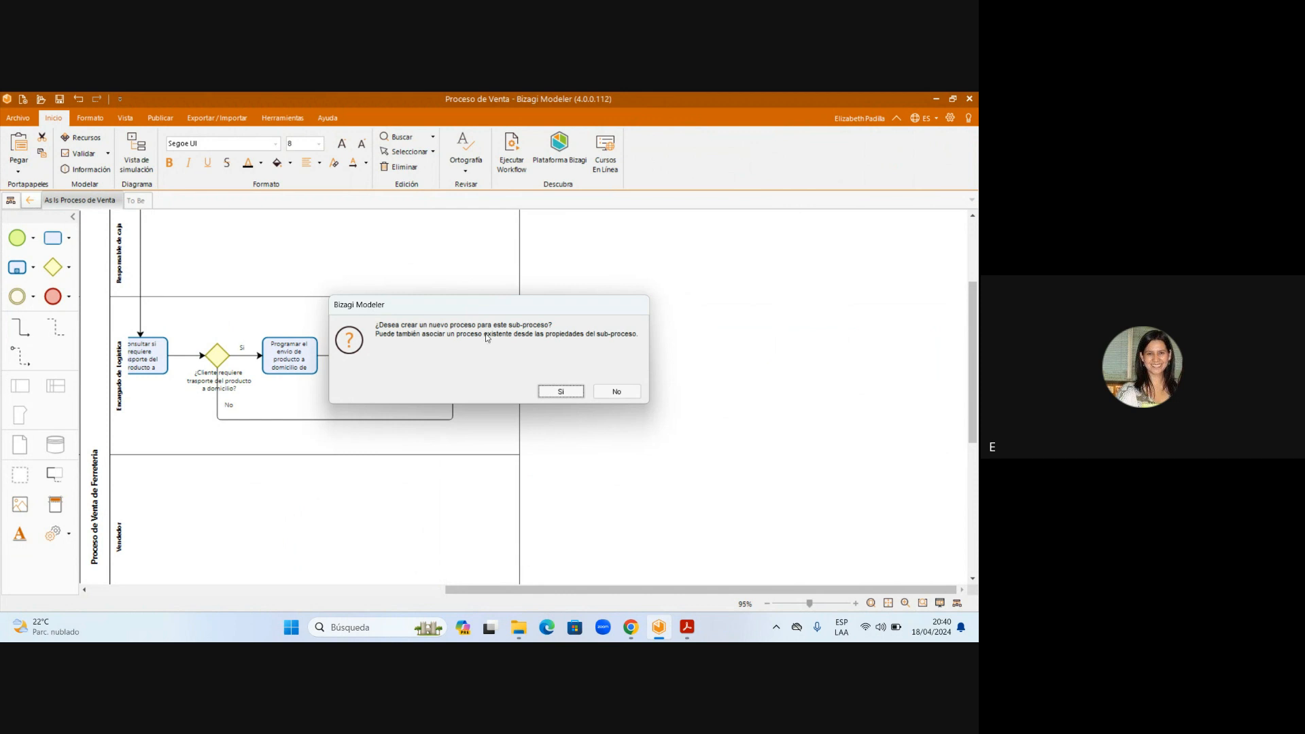
left_click(559, 395)
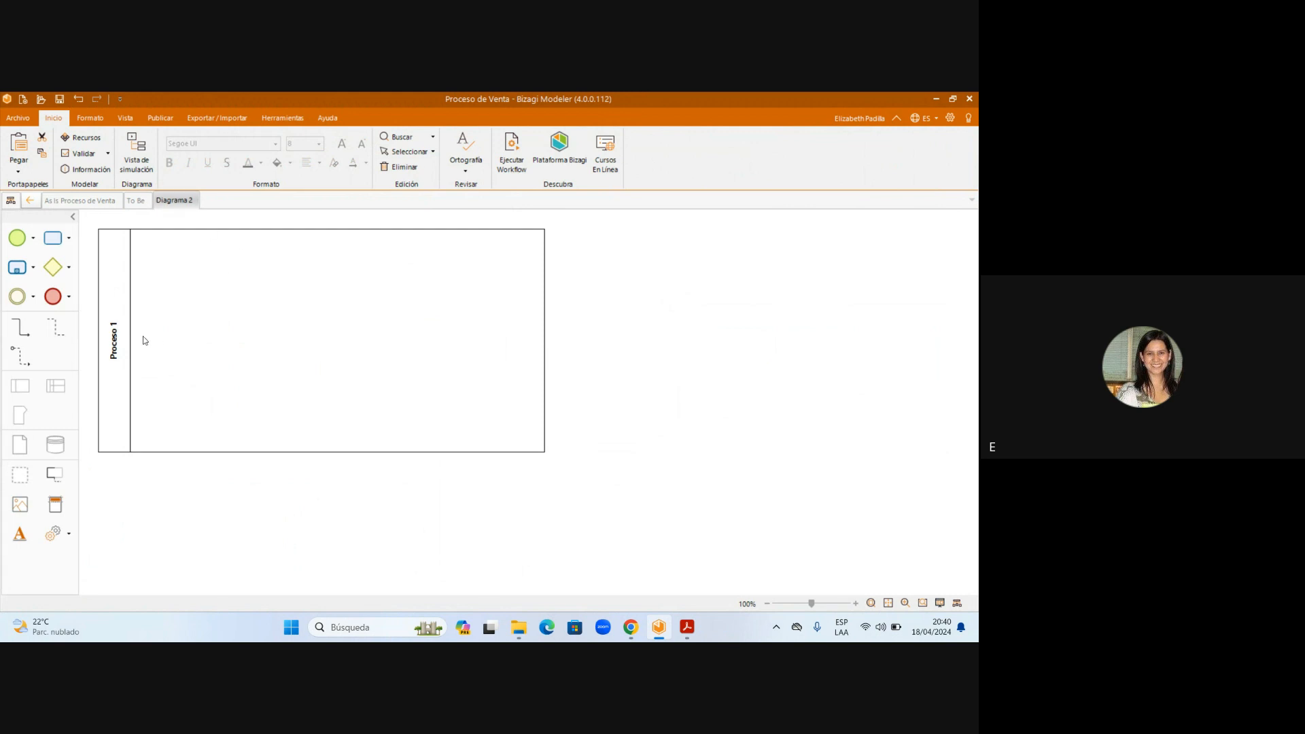
left_click(105, 202)
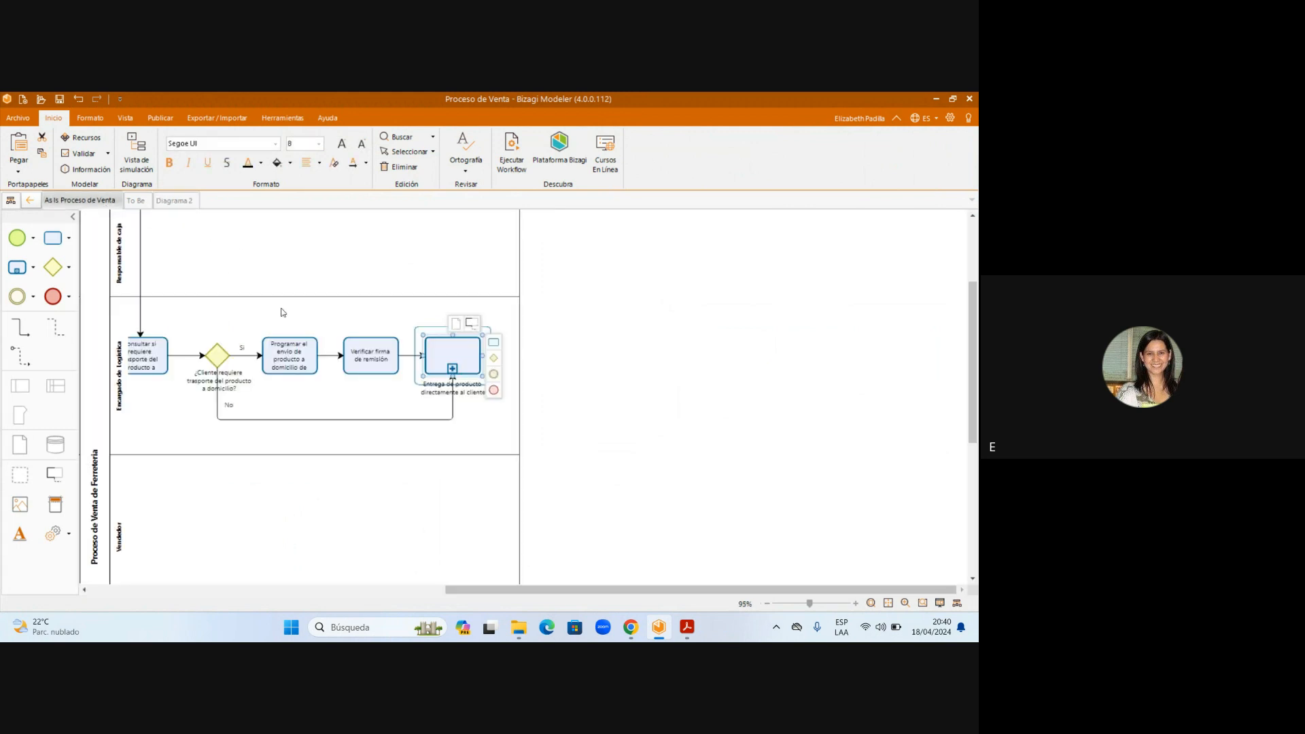
left_click(194, 202)
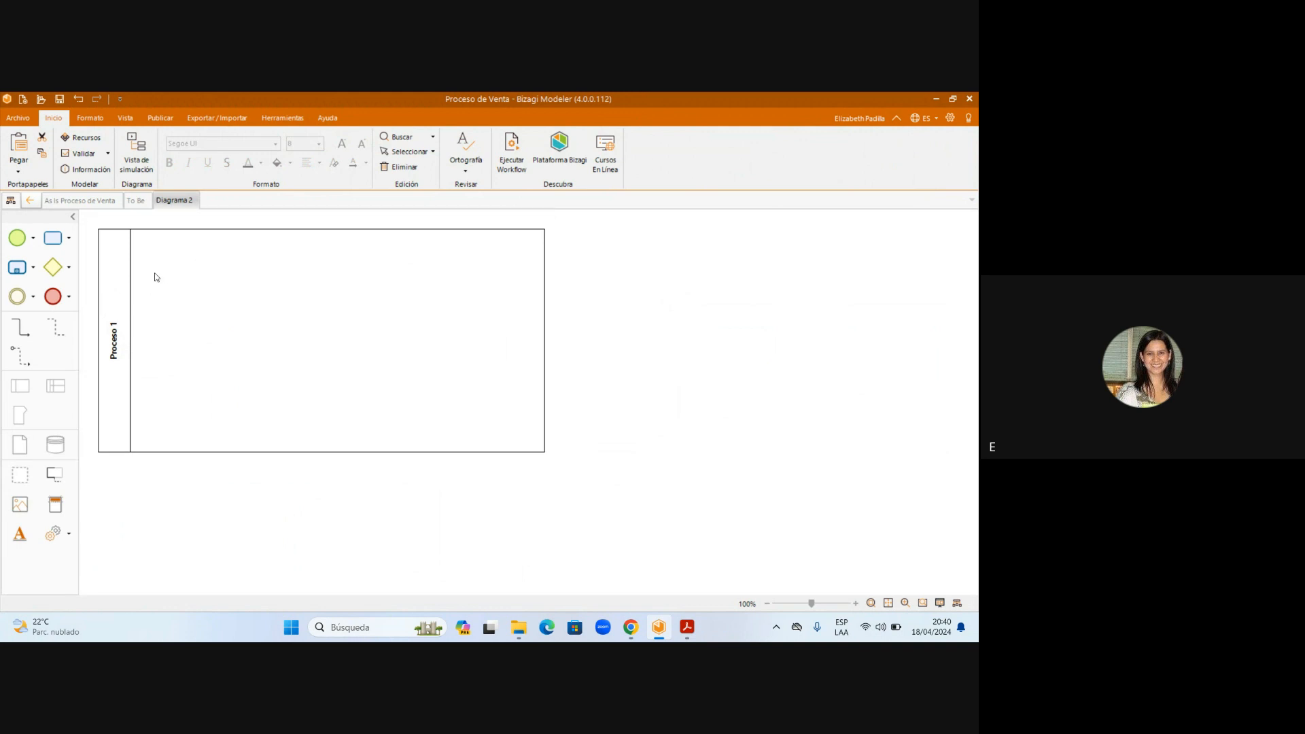
Enlarge the empty Proceso 1 pool in both width and height
left_click(112, 272)
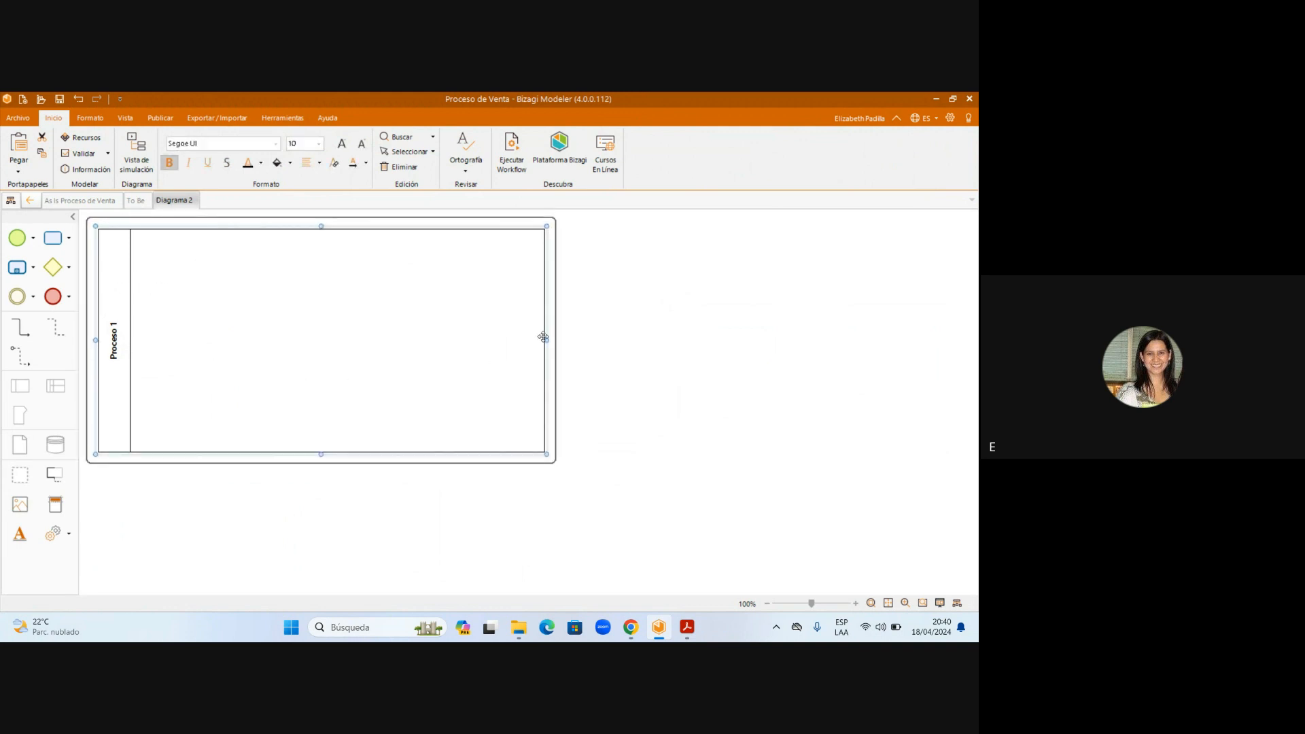
left_click_drag(548, 340, 762, 341)
left_click_drag(435, 452, 433, 512)
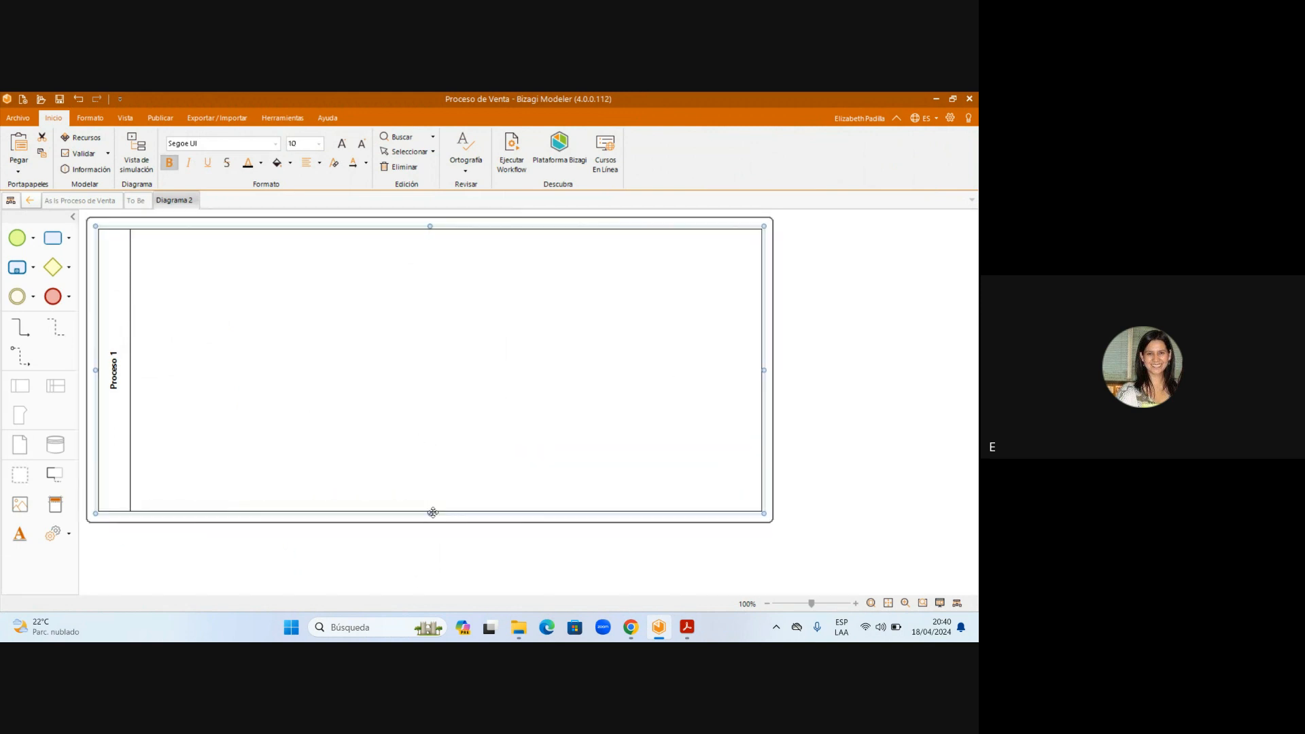
Rename the subprocess diagram "Entrega de producto directamente al cliente", copying the subprocess's label from the As Is Proceso de Venta diagram
left_click(80, 200)
double_click(427, 386)
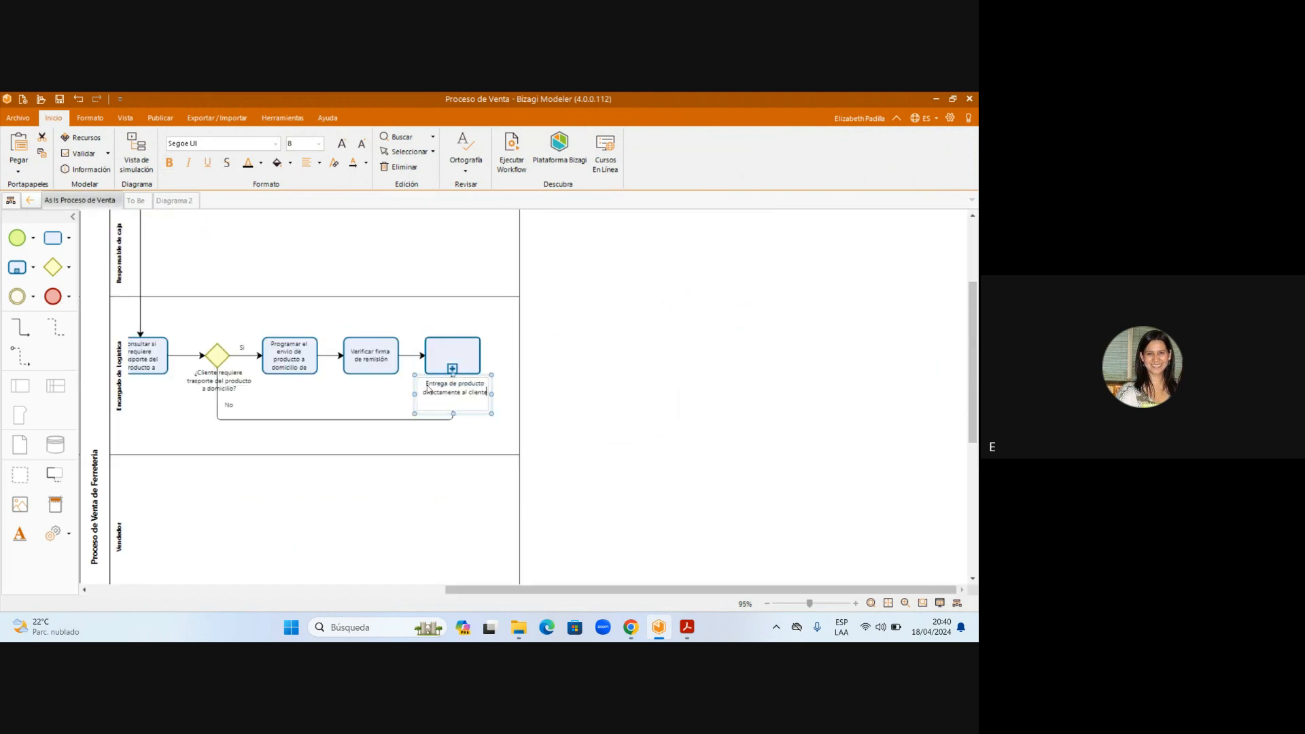
left_click_drag(426, 389, 490, 394)
key("ctrl+c")
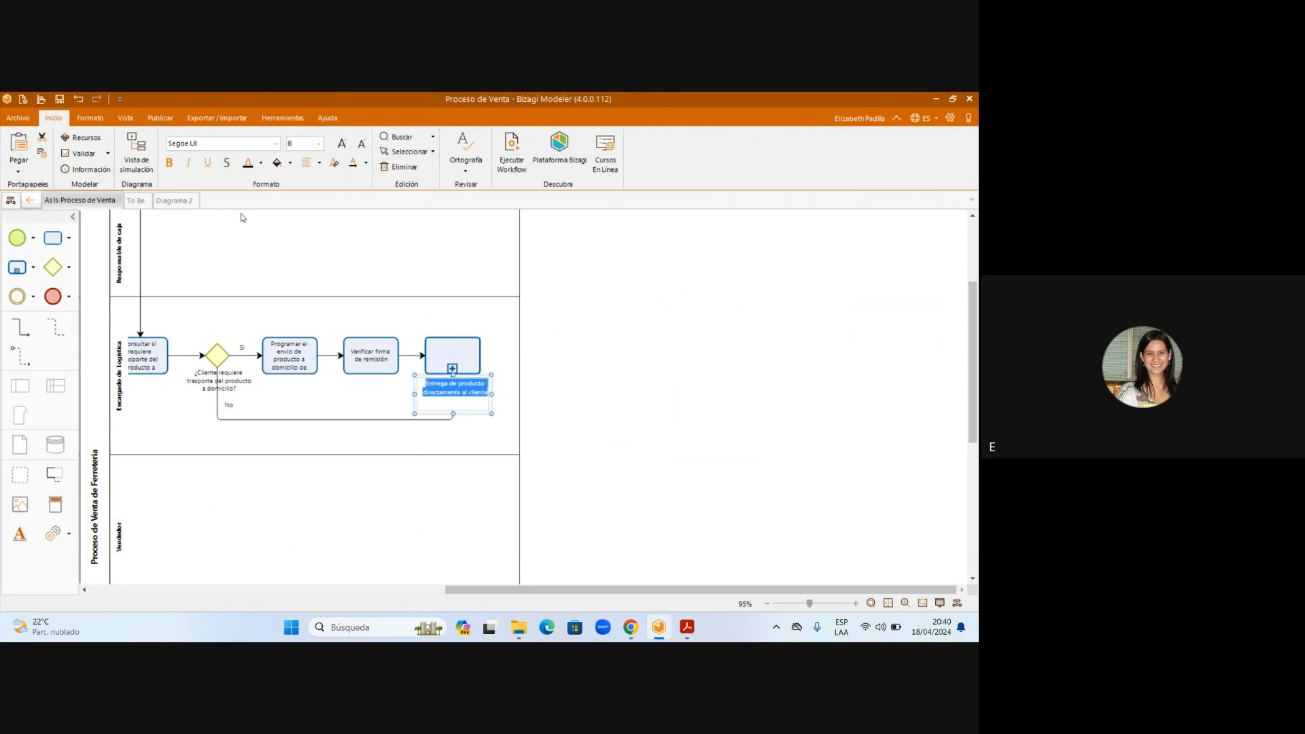
left_click(191, 200)
right_click(193, 200)
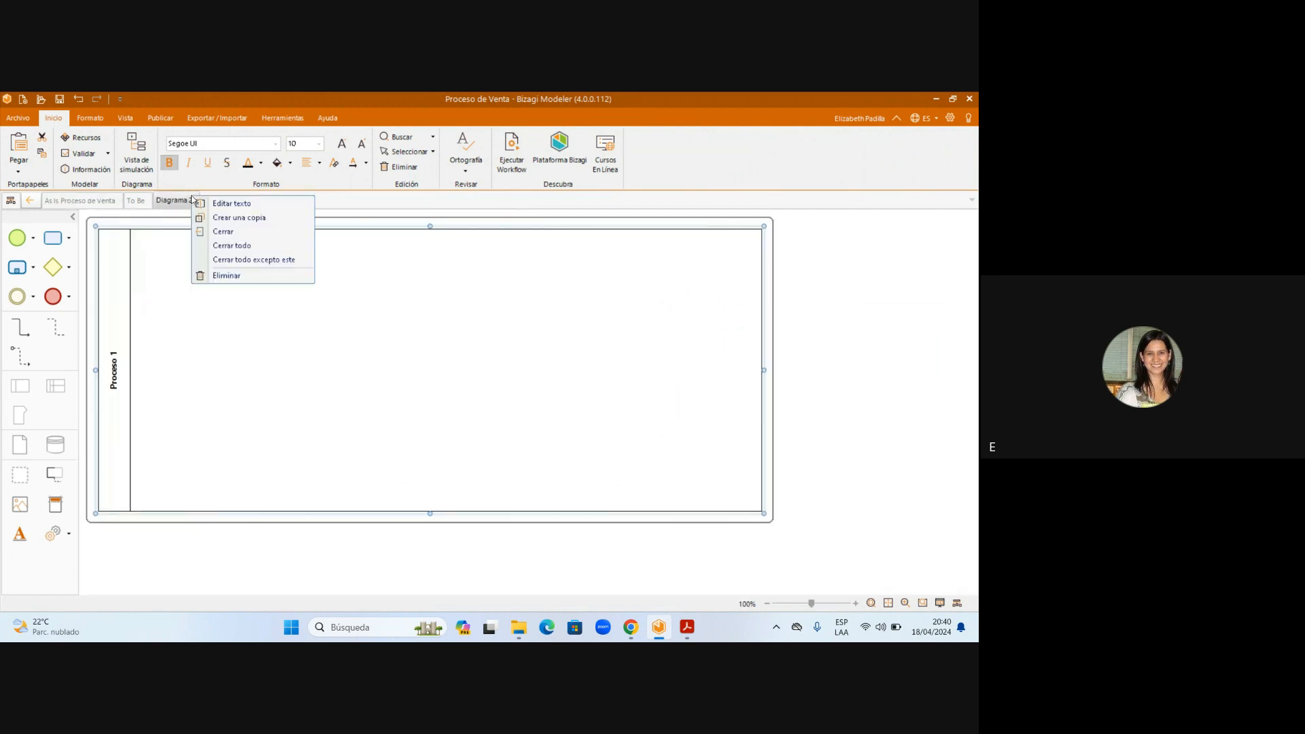
left_click(243, 206)
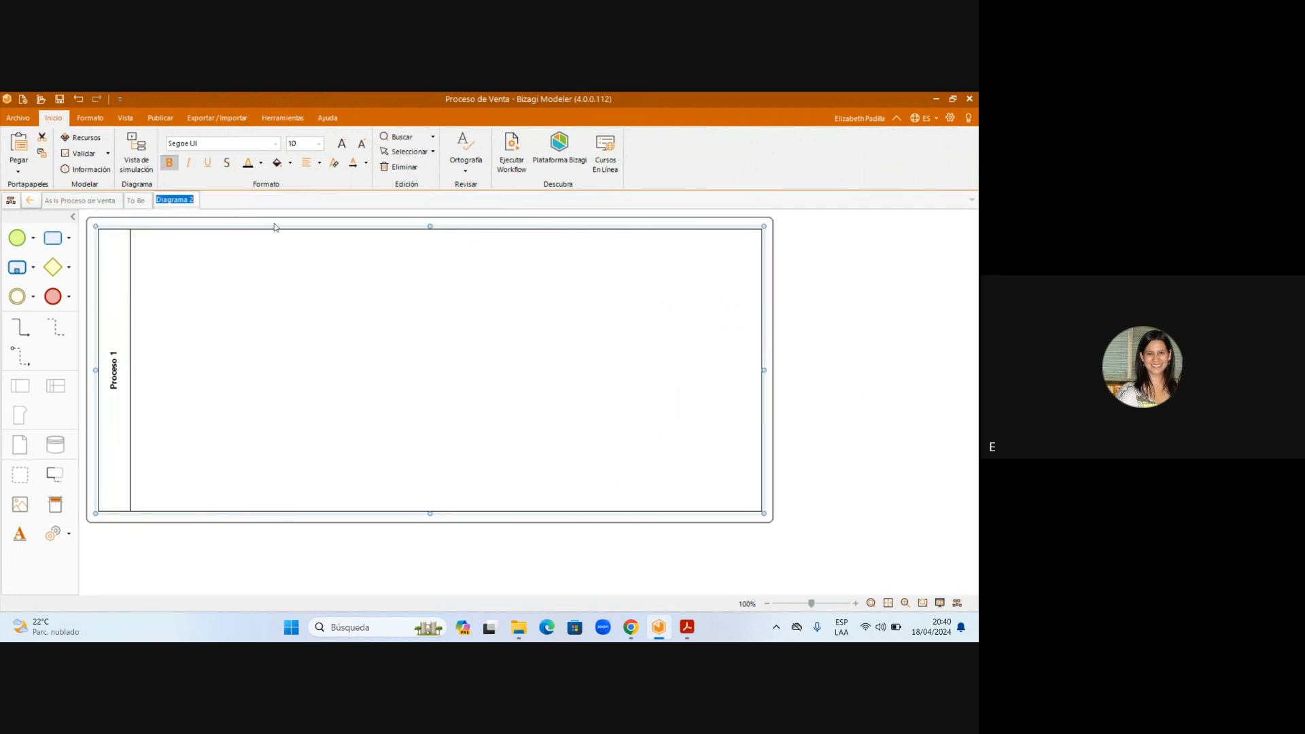
type("nte al cliente")
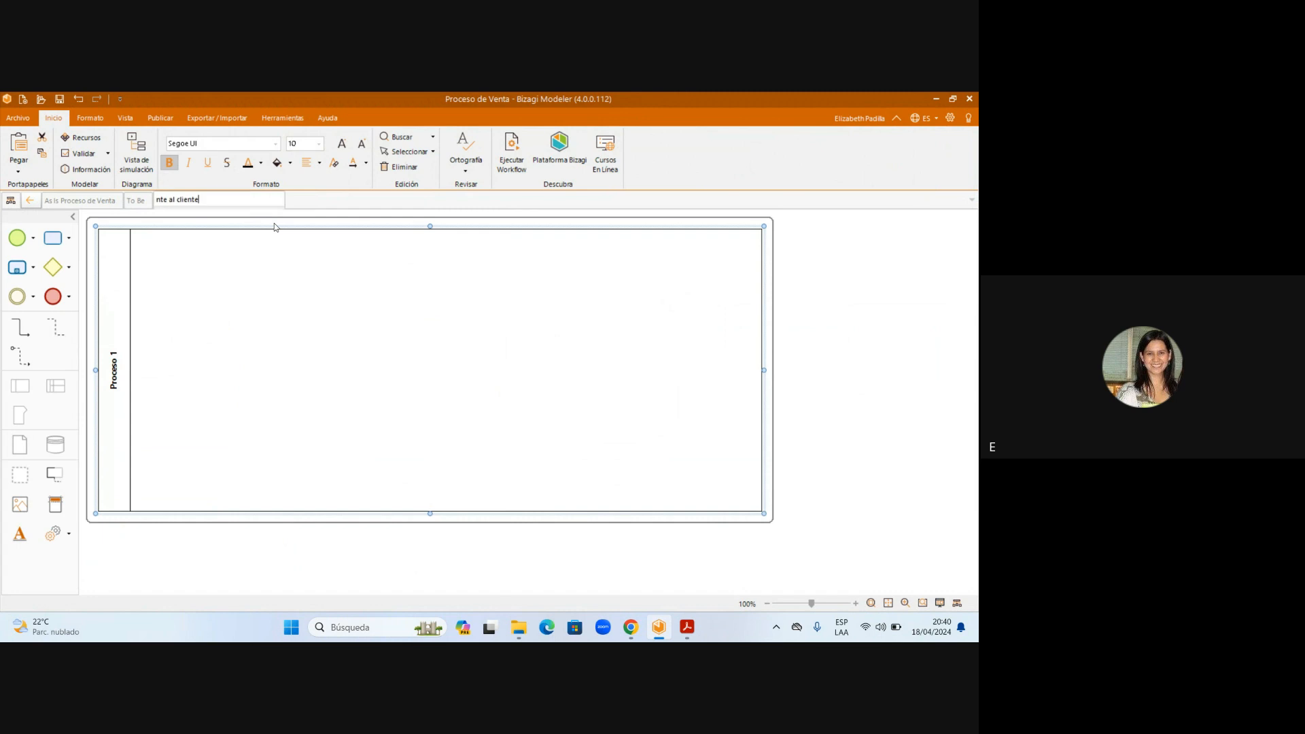
Name the pool "Procesos: Entrega de producto directamente al cliente", reusing the copied label
left_click(118, 358)
left_click(118, 358)
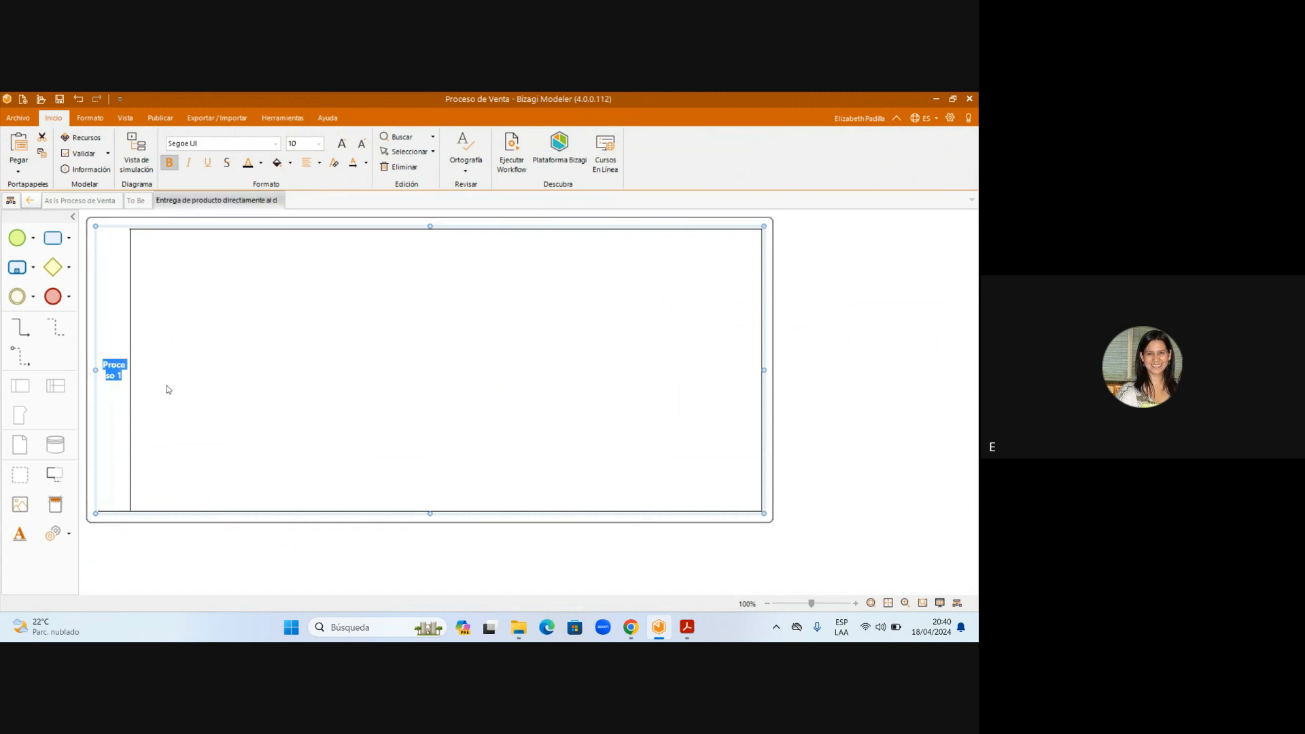
key("ctrl+v")
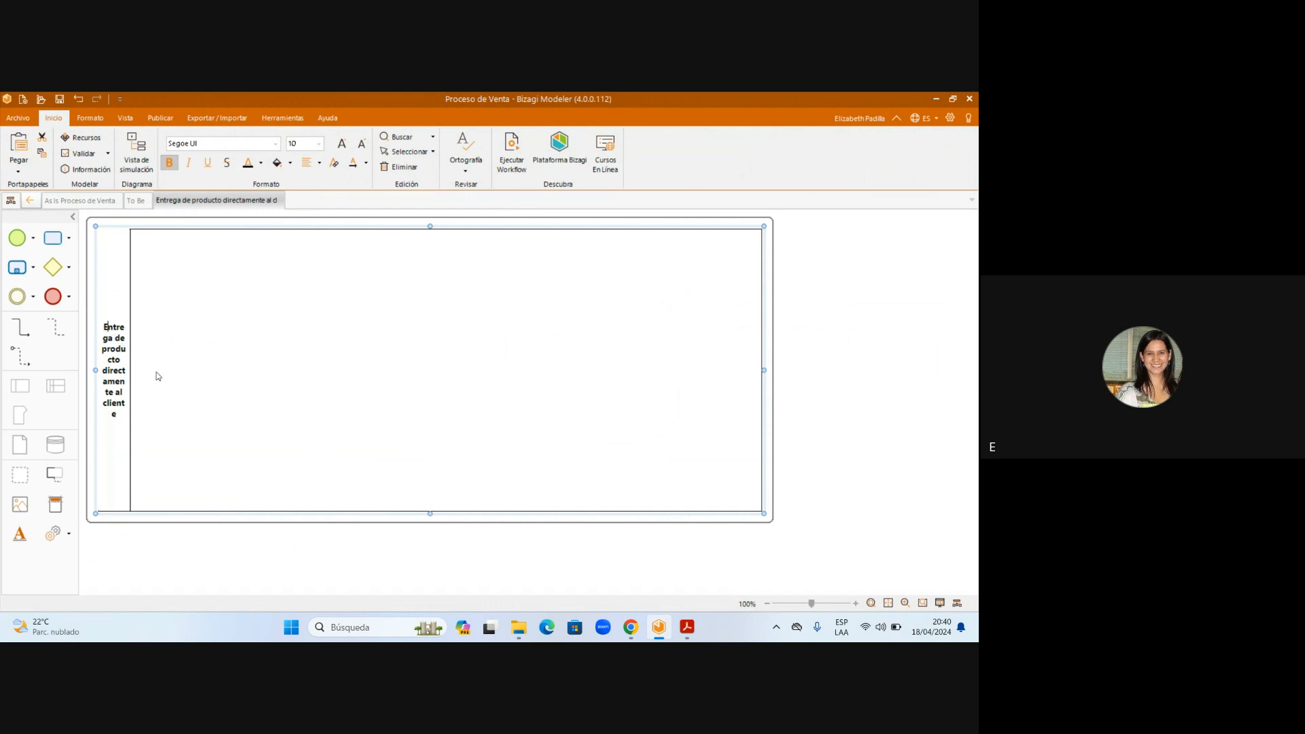
type("Procesos")
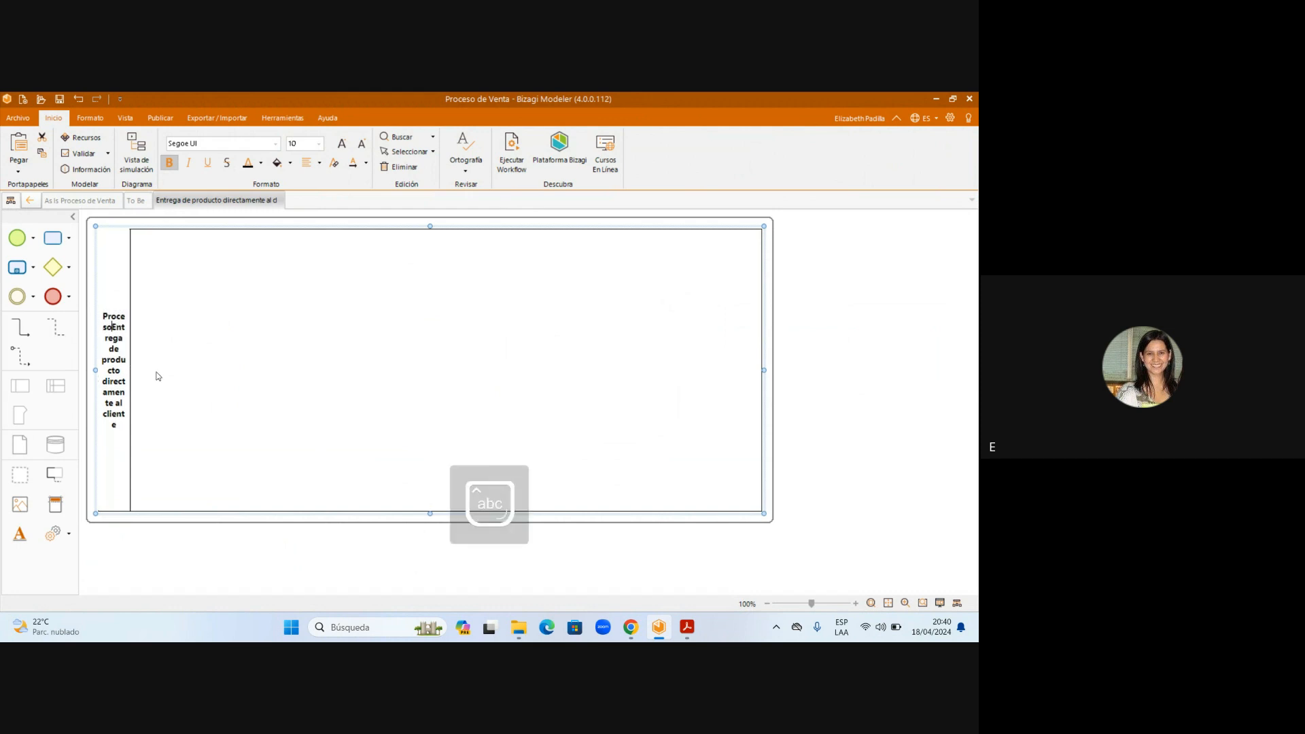
type(":")
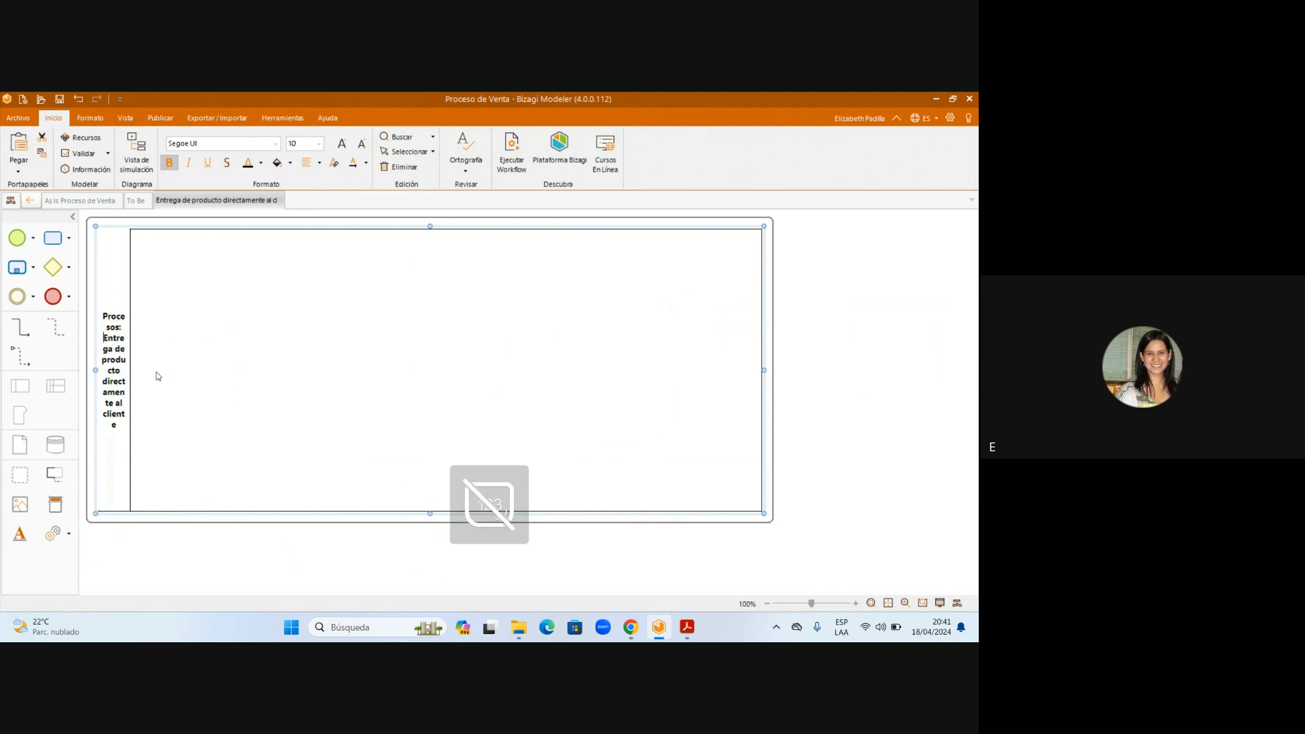
left_click(198, 378)
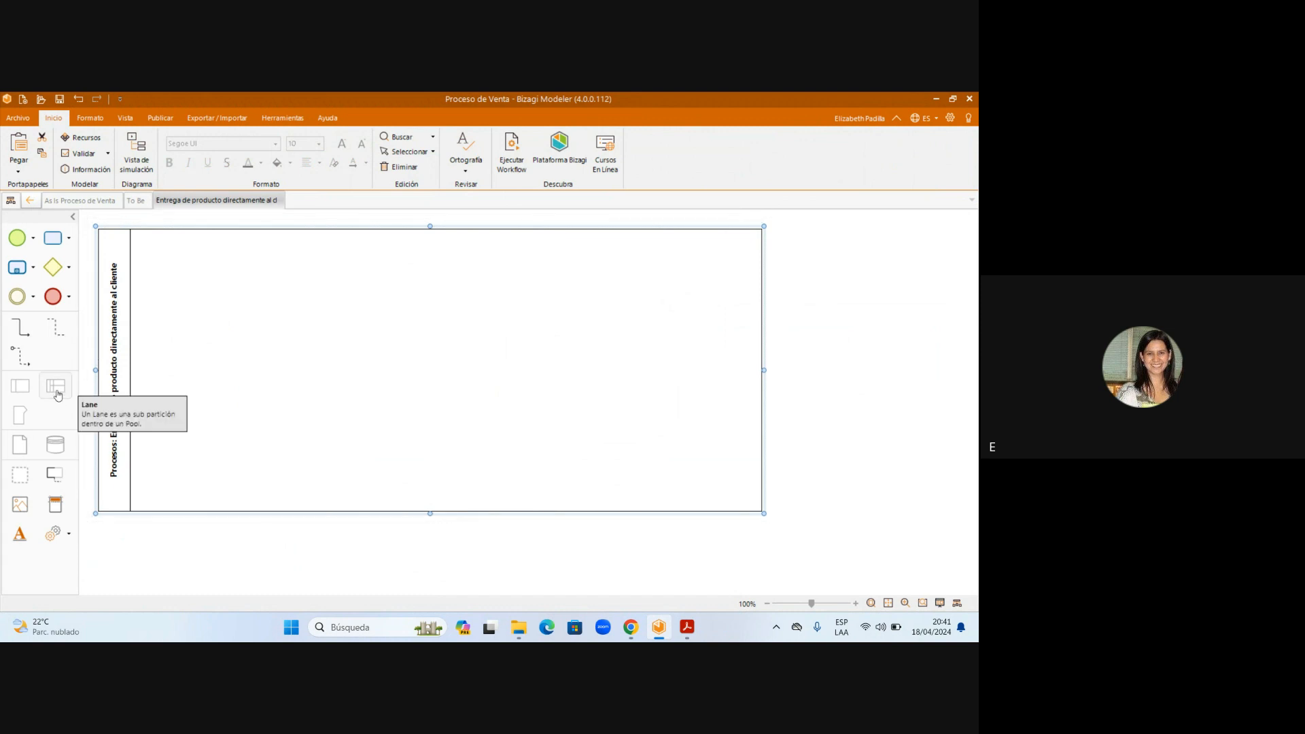
Add three lanes to the pool, one below another
left_click_drag(58, 395, 157, 329)
left_click_drag(54, 392, 140, 437)
scroll(140, 439, "down", 2)
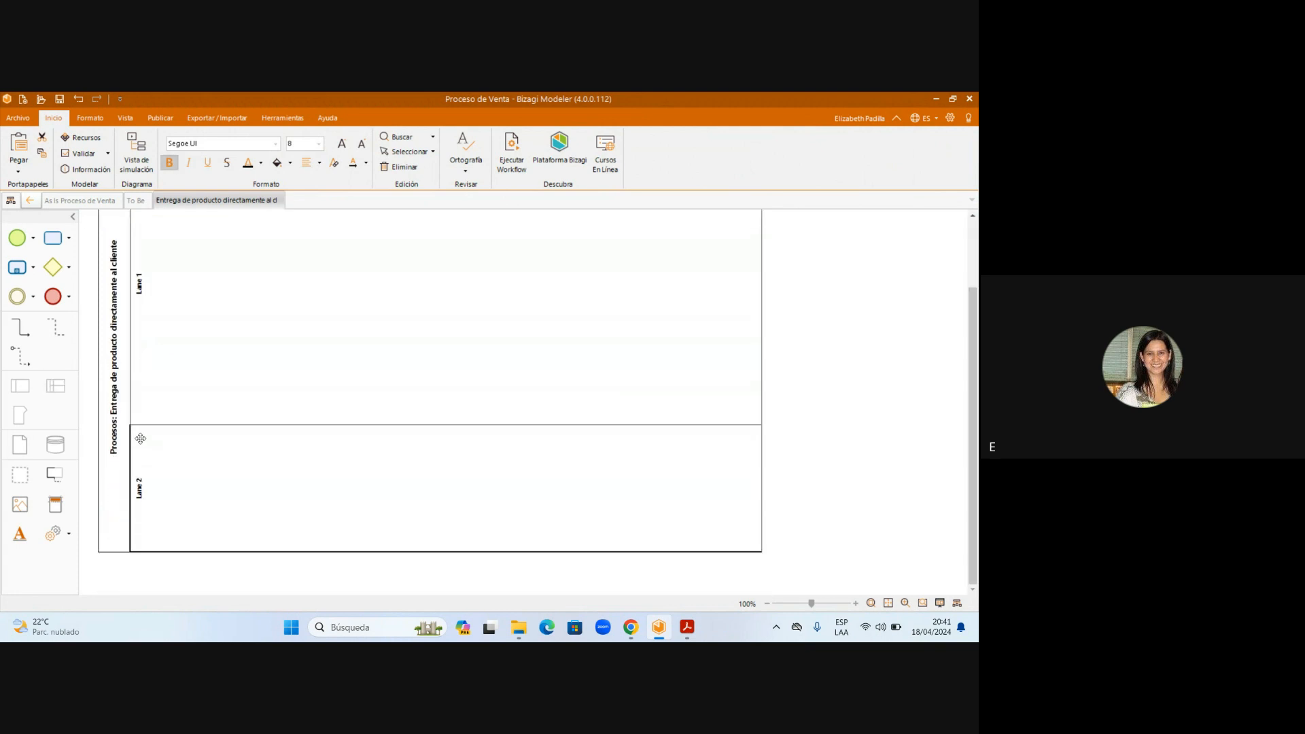
left_click_drag(55, 386, 189, 543)
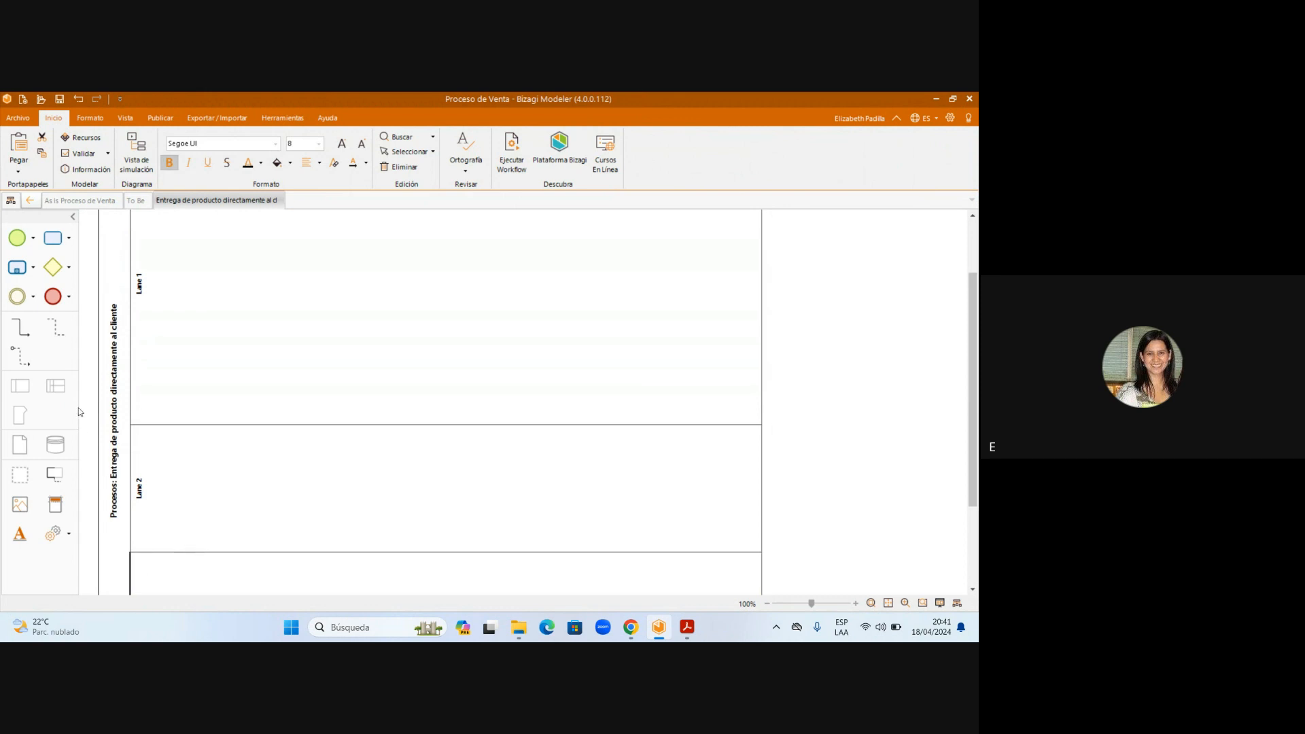
Place an unnamed start event near the beginning of the first lane and an unnamed end event towards its far end
left_click_drag(17, 237, 174, 230)
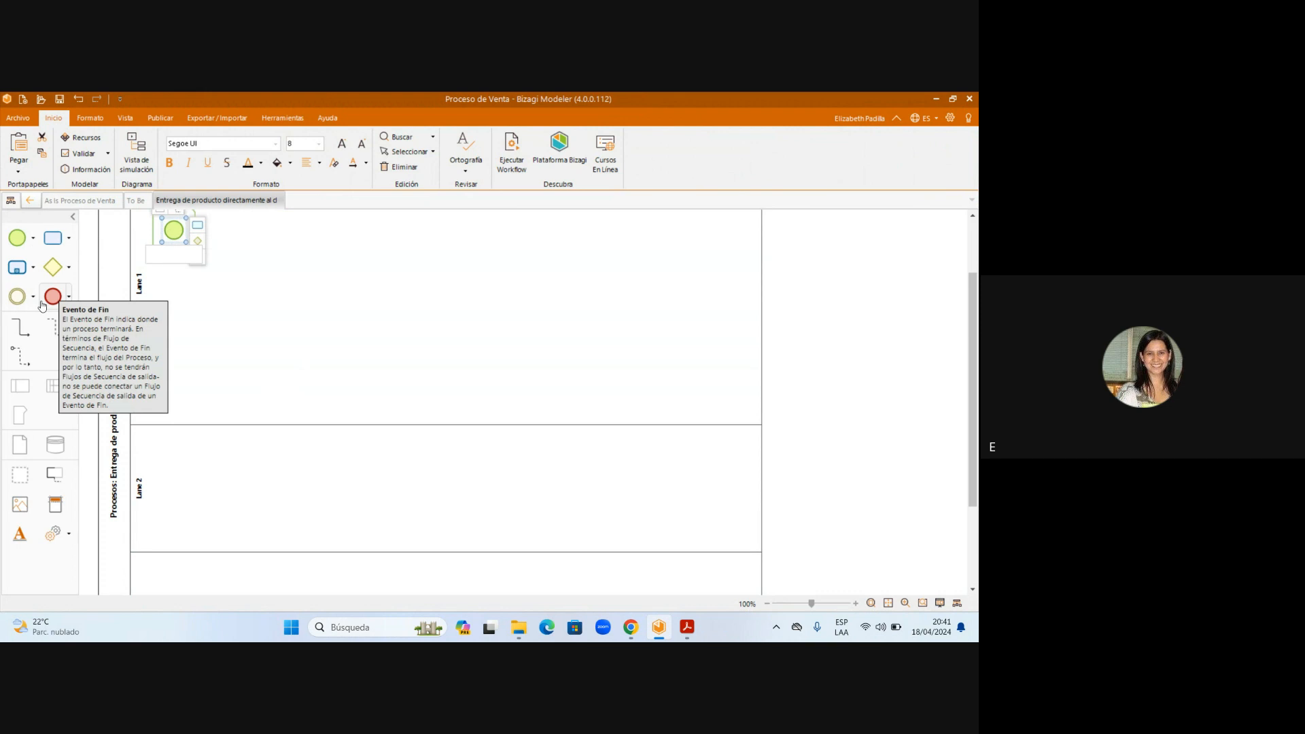
left_click_drag(42, 305, 630, 234)
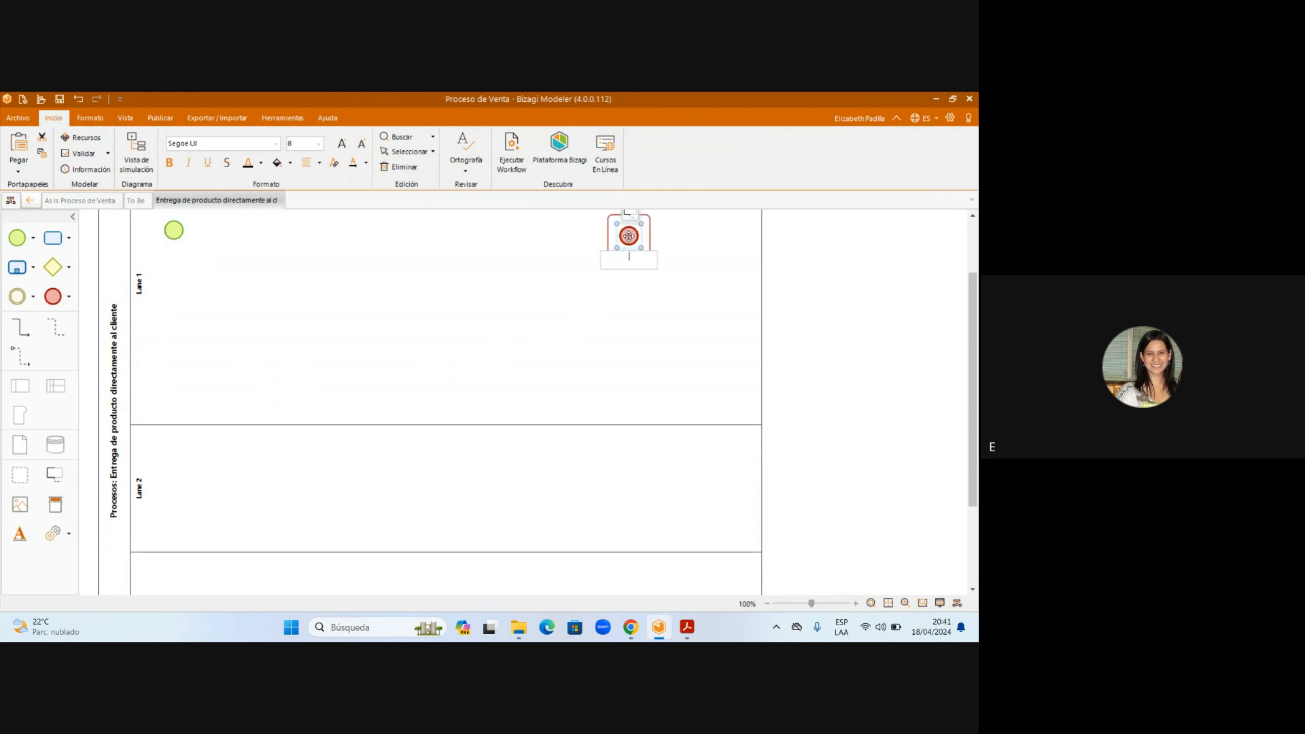
left_click(567, 317)
scroll(439, 323, "up", 1)
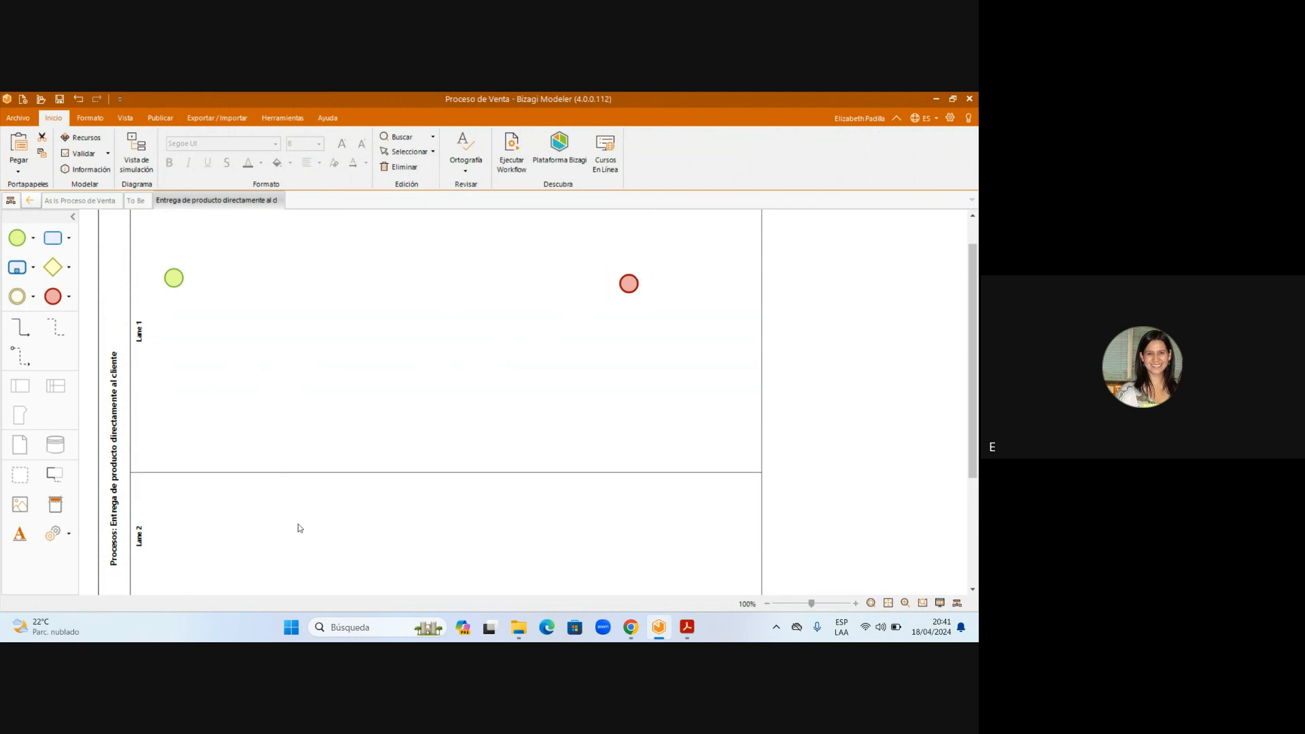
scroll(297, 529, "down", 1)
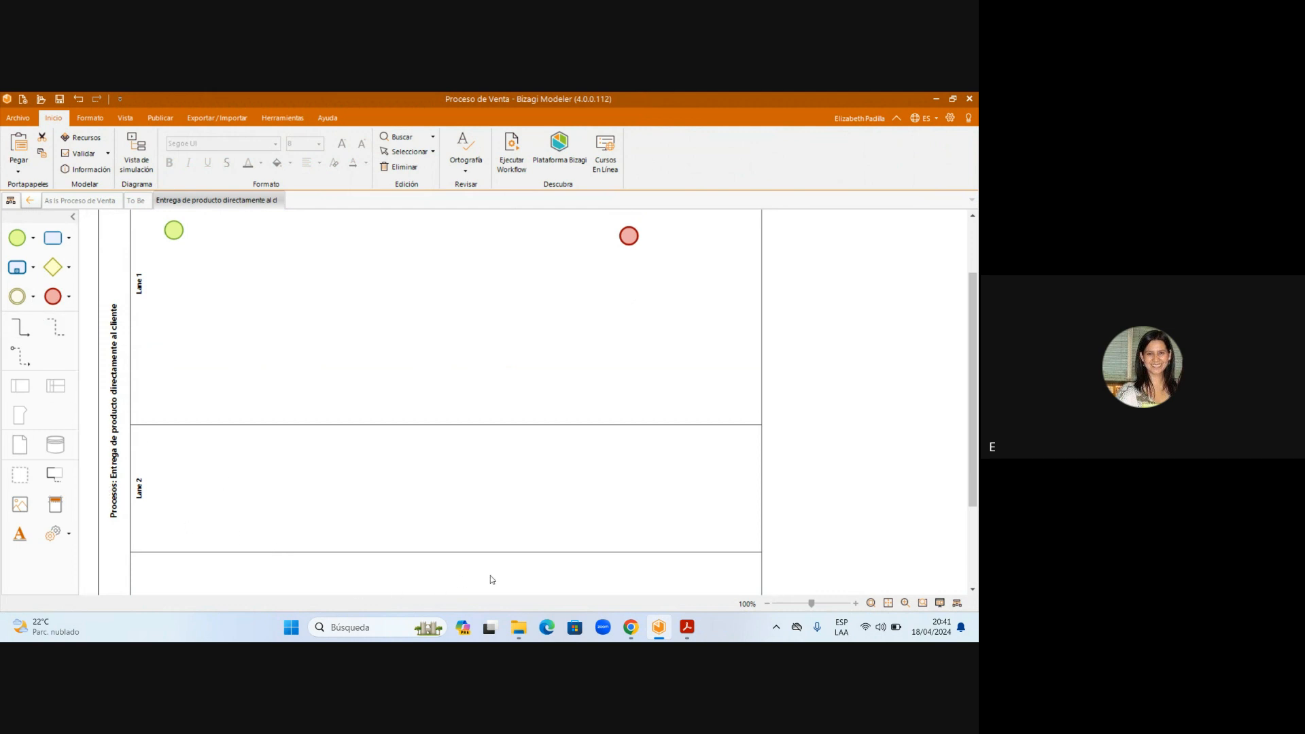
Open a blank Notepad note, write "Proceso End to end" in it and return to the subprocess diagram
key("super+r")
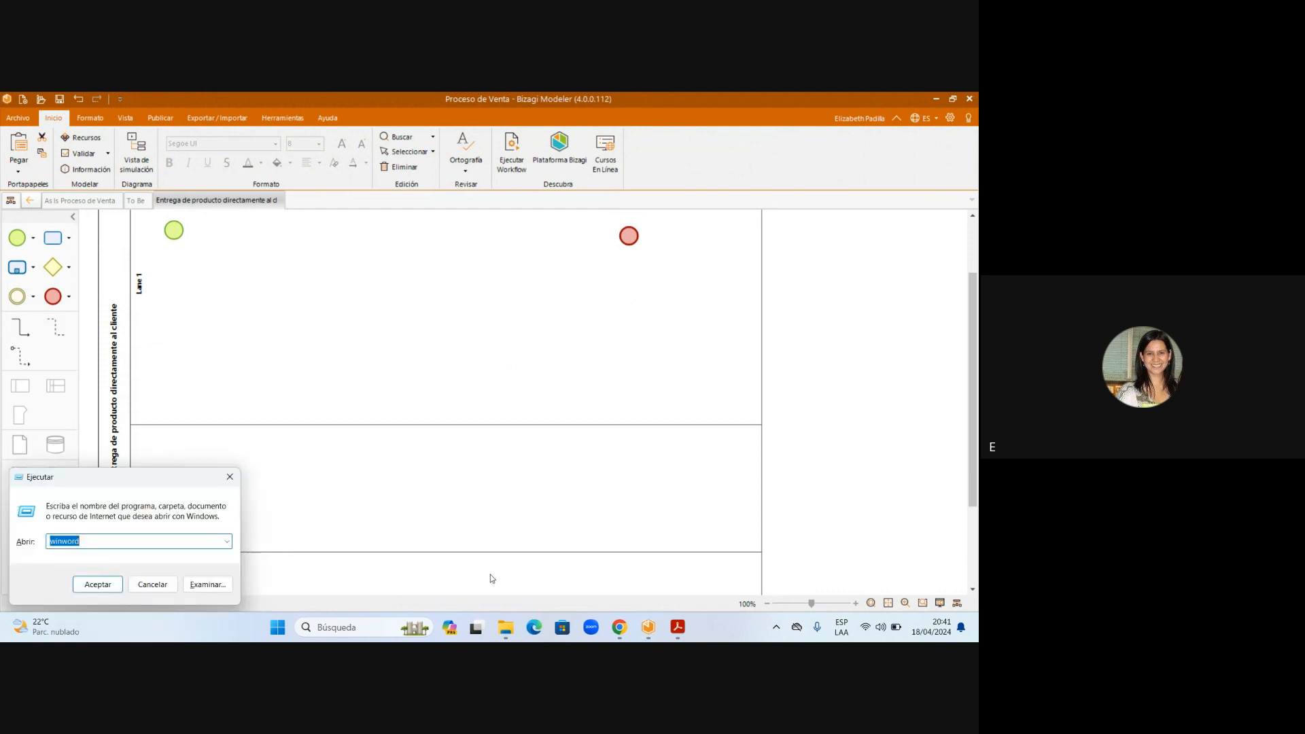
type("winword")
key("Return")
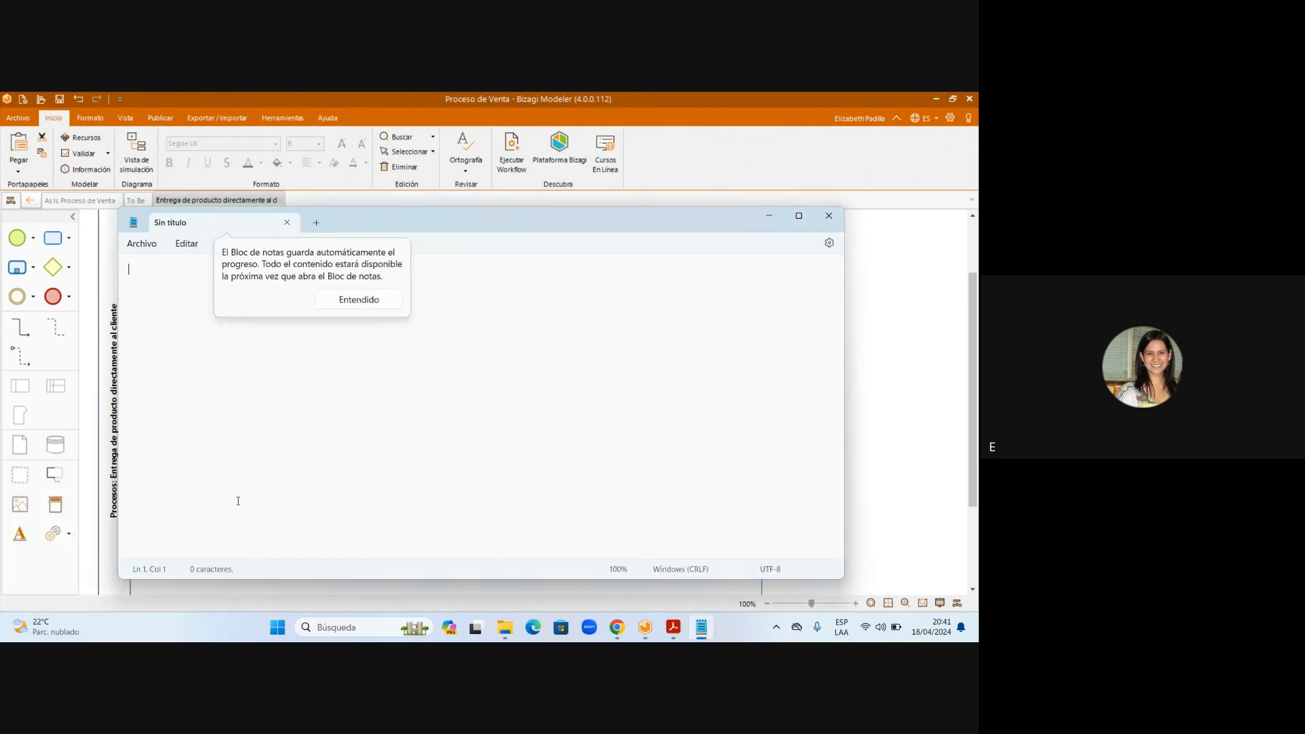
key("Caps_Lock")
type("Proceso ")
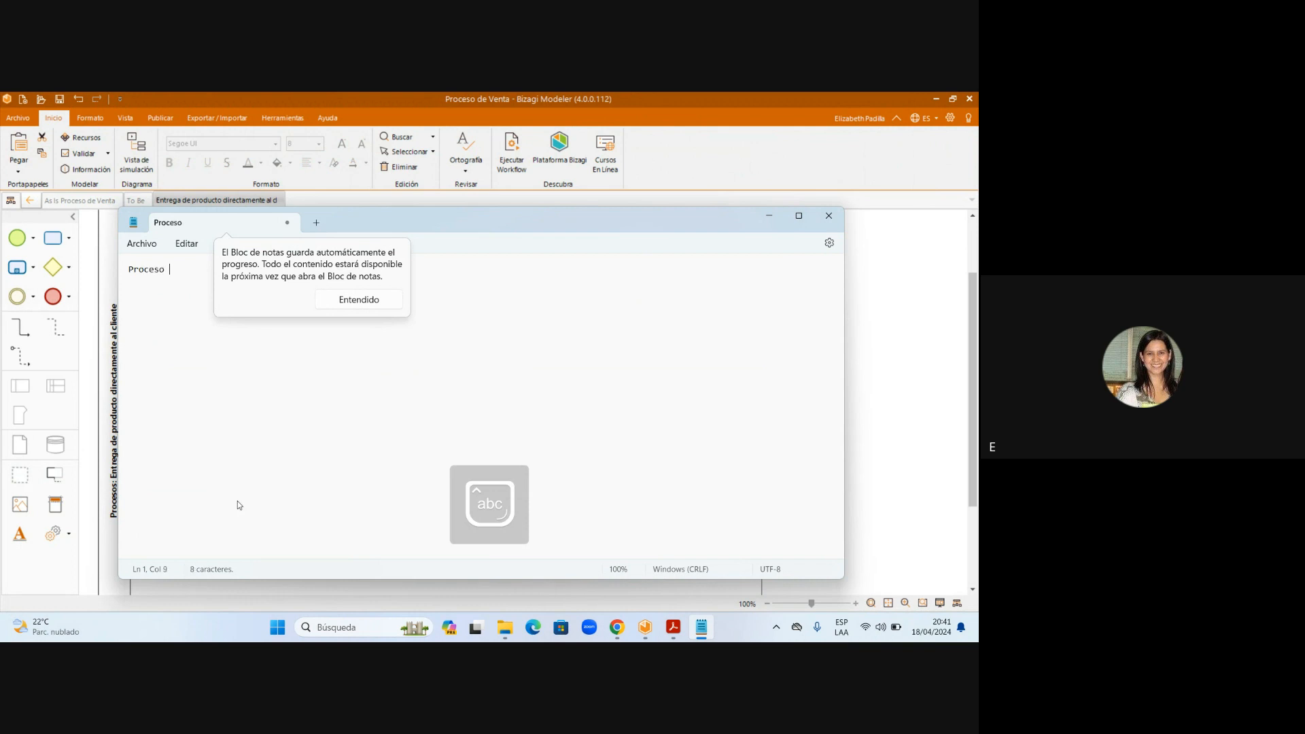
type("End")
left_click(343, 300)
type("t")
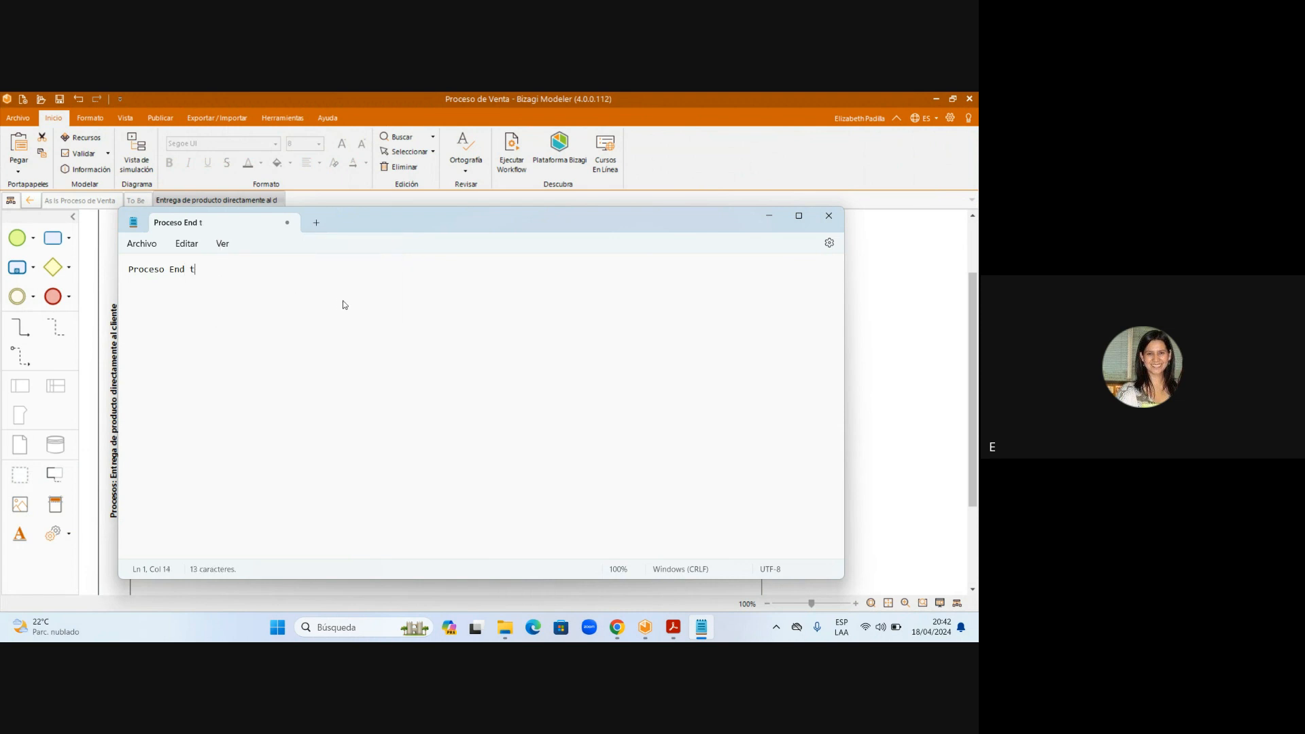
type("o end")
key("Return")
left_click(232, 267)
type(".")
left_click(769, 216)
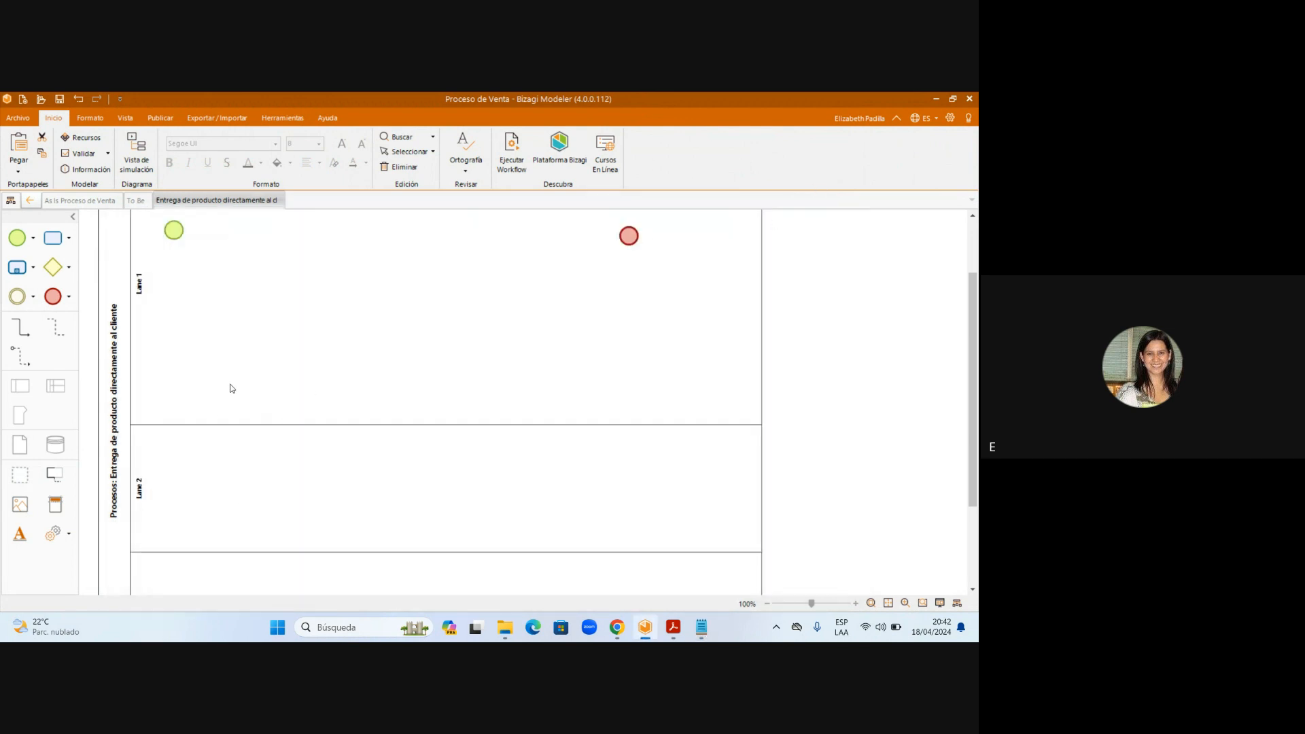
Examine the lanes and flow of the As Is Proceso de Venta diagram, and switch to the Caso Practico PDF
scroll(231, 388, "up", 3)
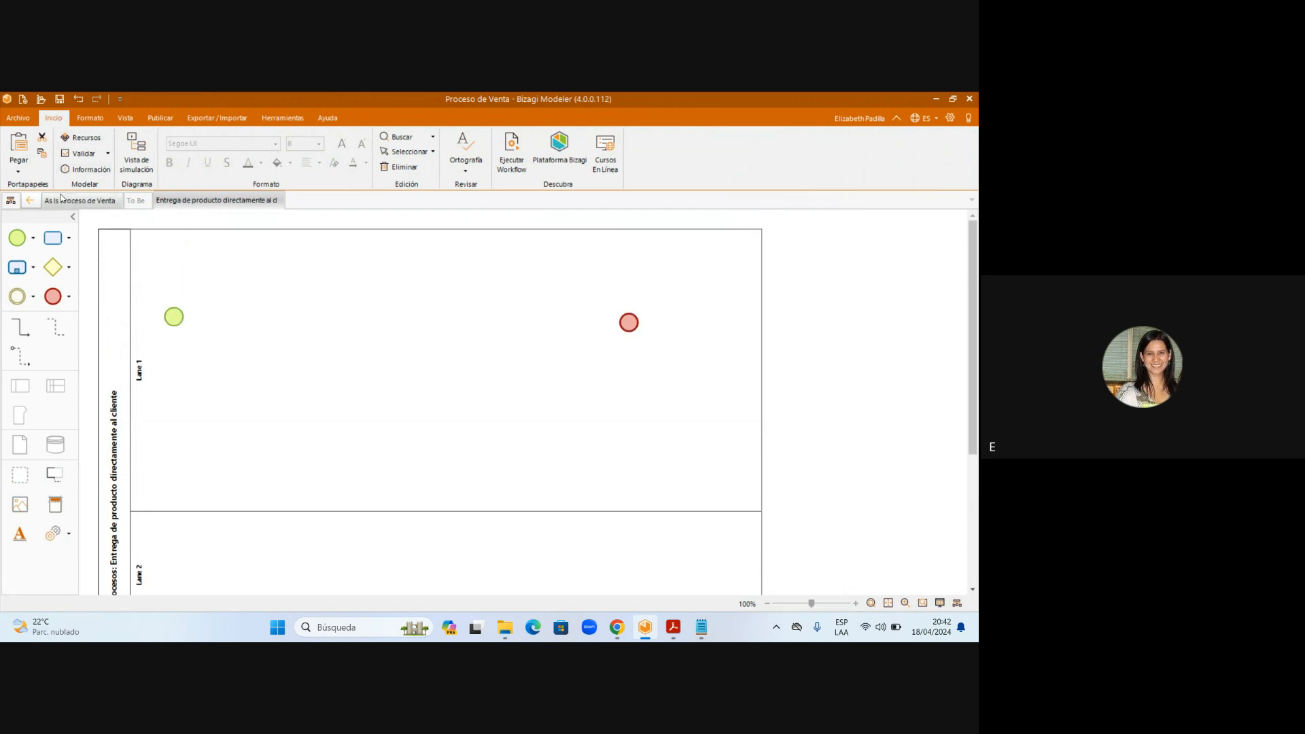
left_click(58, 200)
left_click(189, 458)
scroll(175, 408, "up", 5)
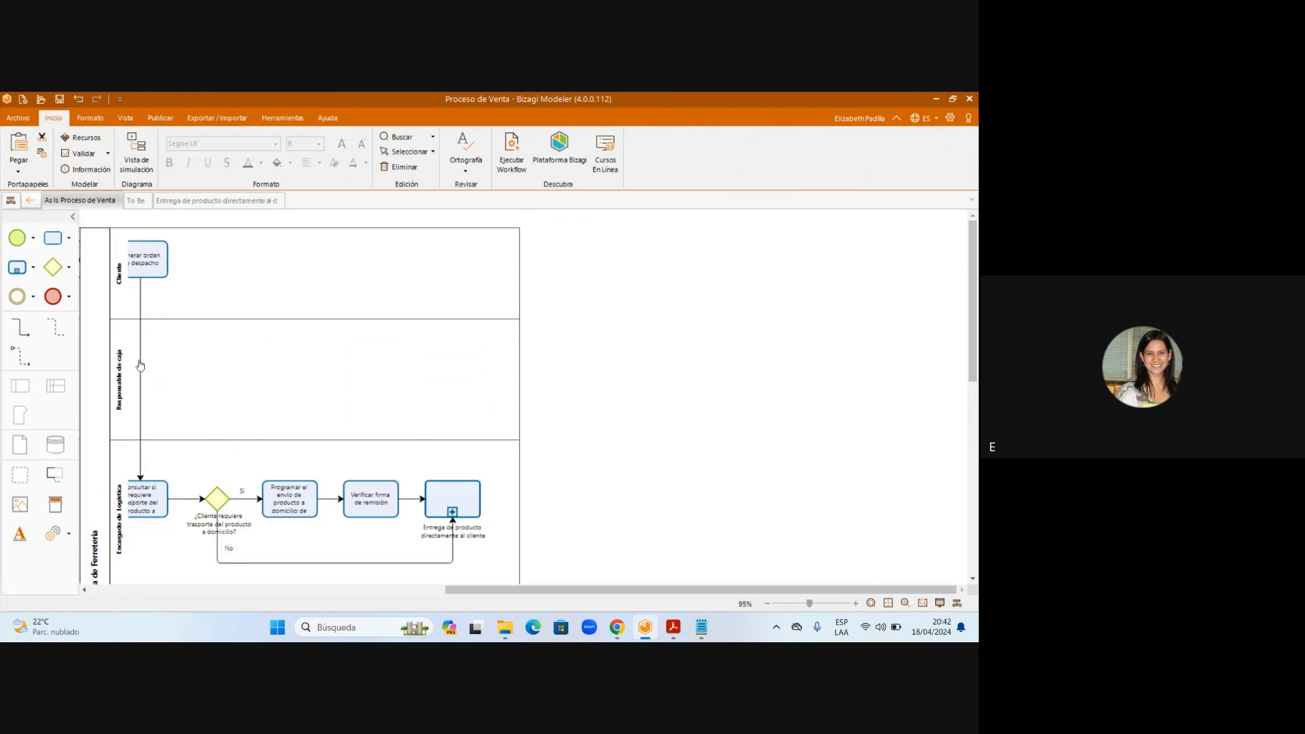
scroll(141, 366, "down", 2)
scroll(140, 366, "down", 2)
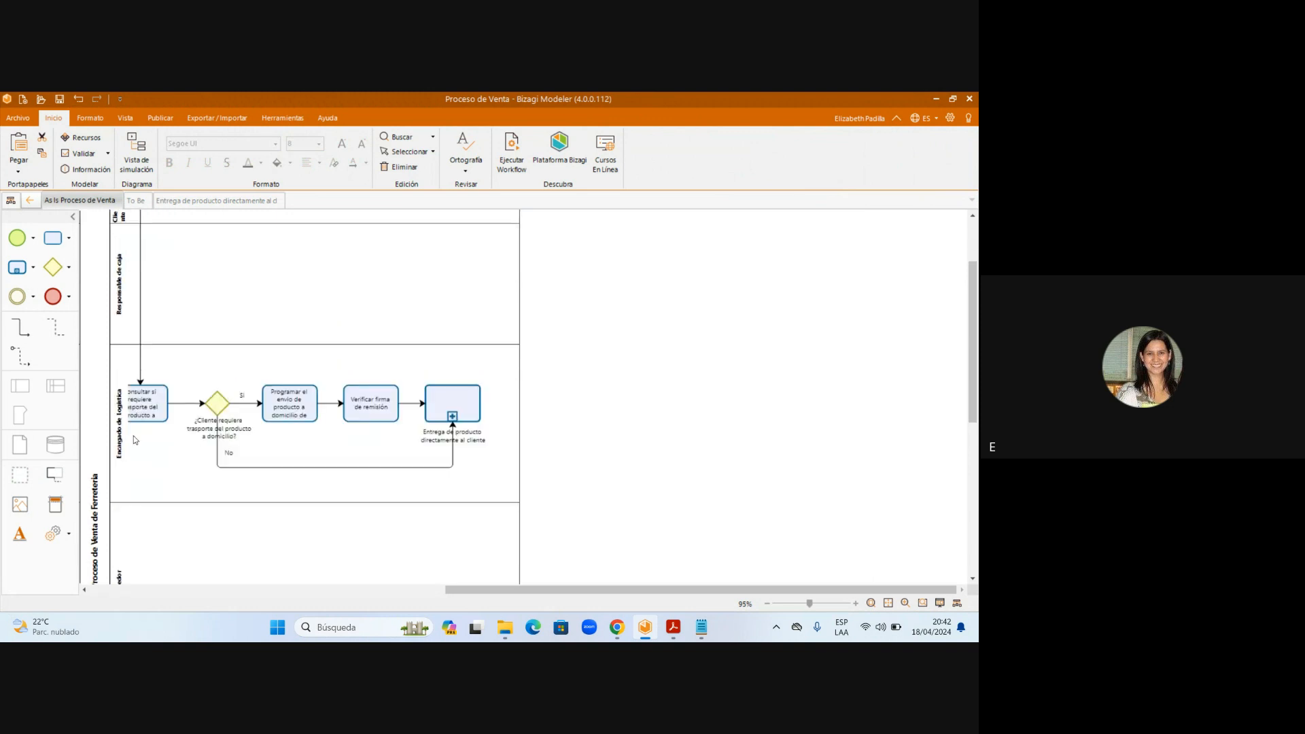
scroll(131, 418, "down", 6)
scroll(129, 420, "down", 4)
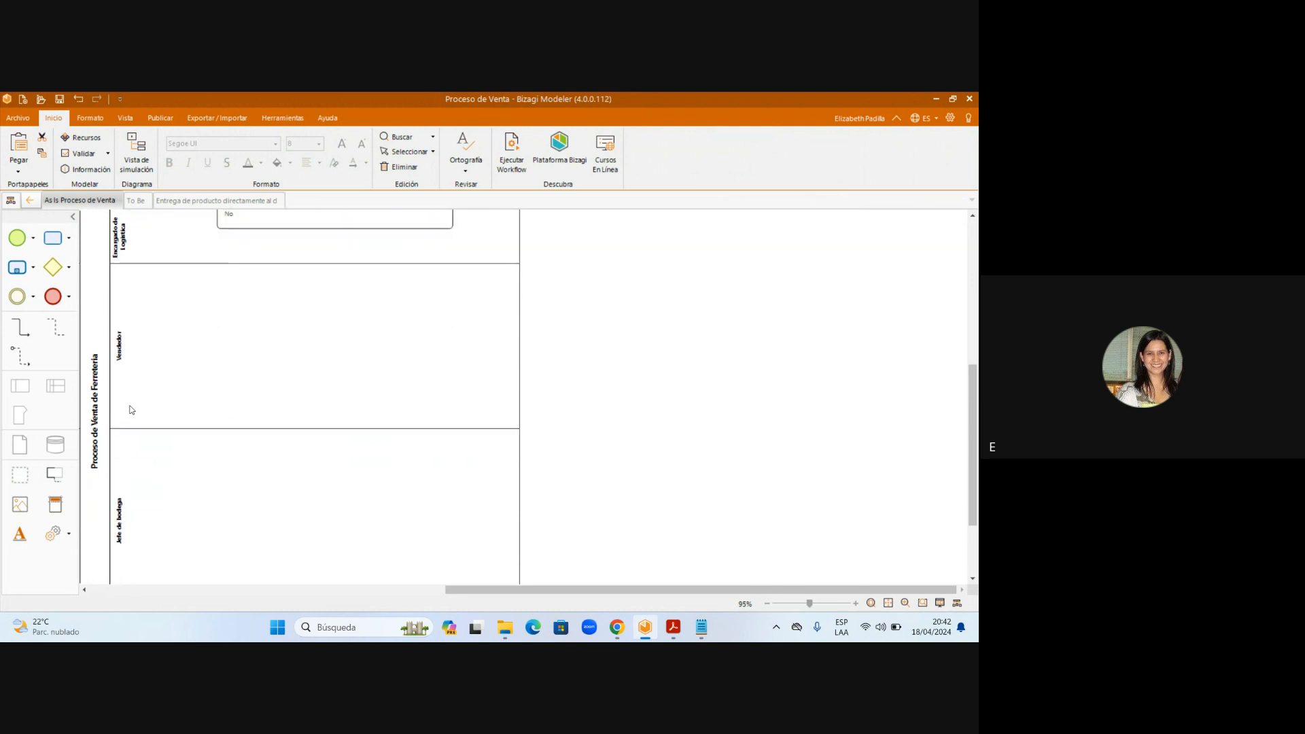
scroll(131, 356, "down", 4)
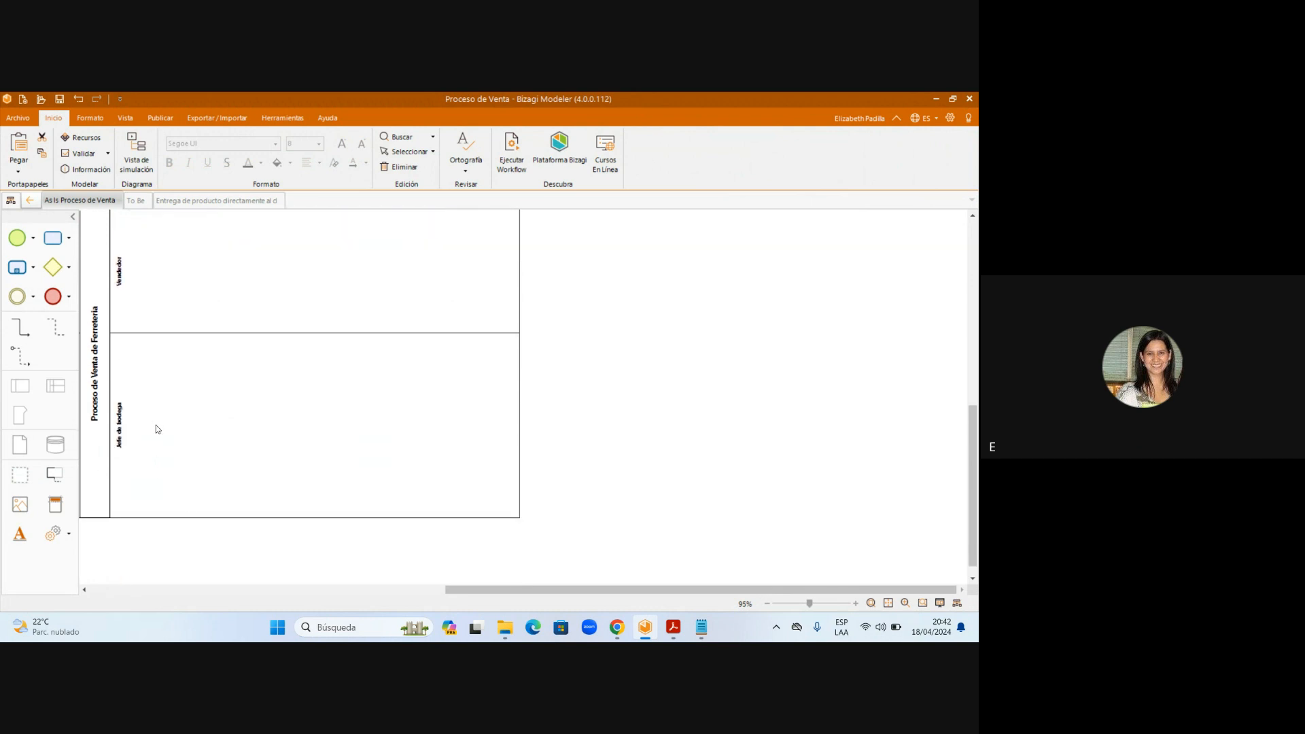
scroll(156, 426, "up", 6)
left_click_drag(471, 588, 169, 600)
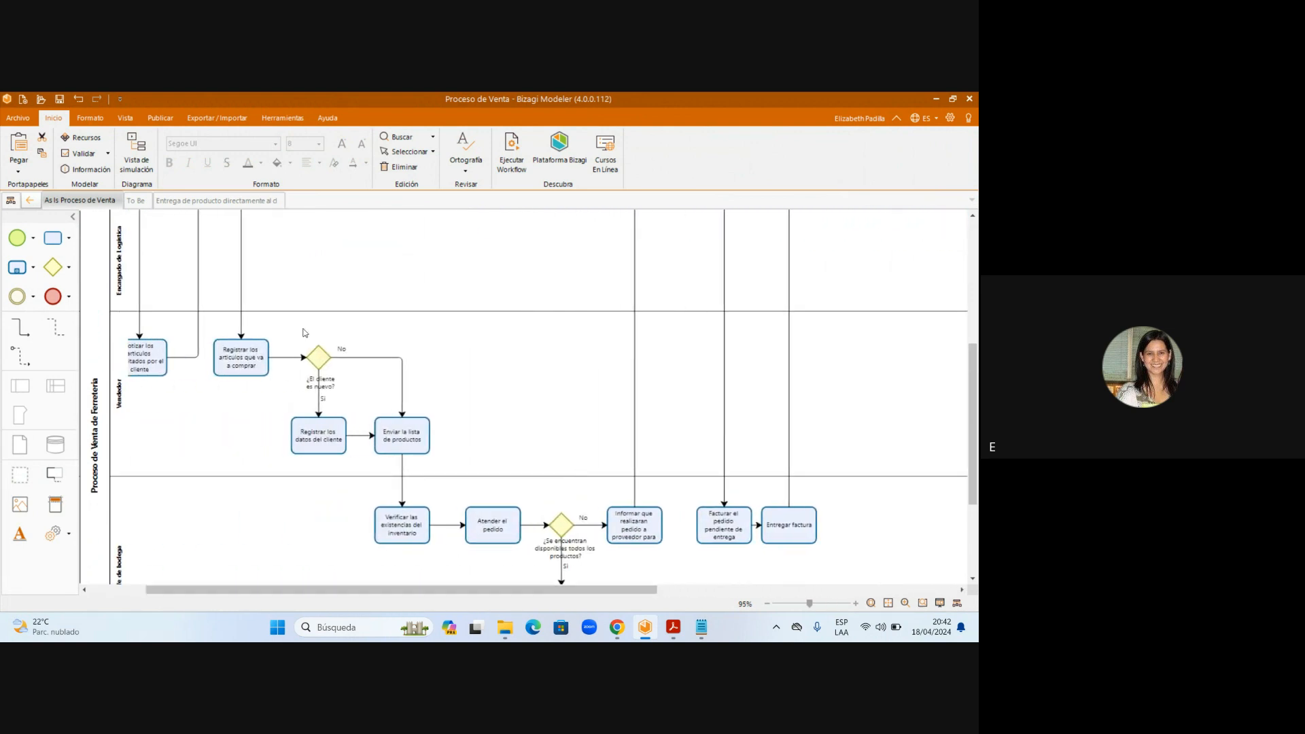
scroll(392, 354, "up", 4)
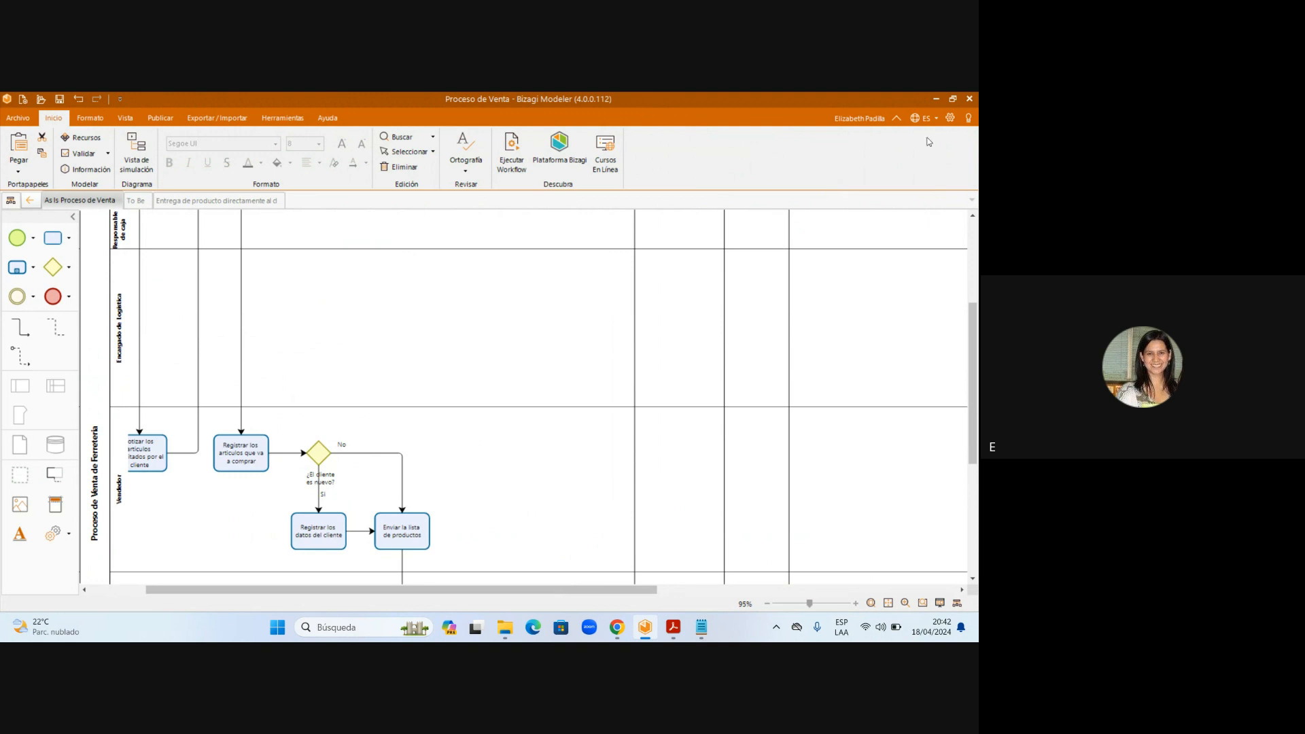
left_click(936, 99)
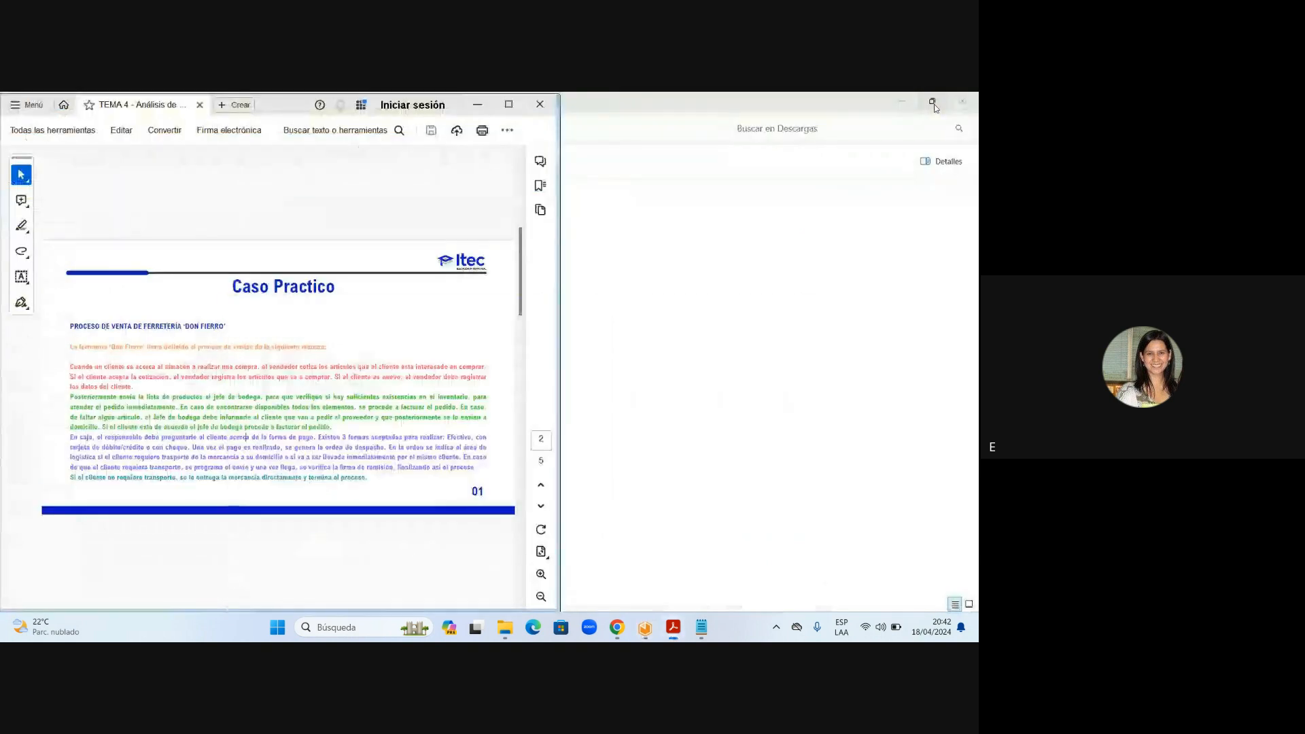
Extend the Notepad note to read "Proceso End to end (Matricial por muchas areas)." and return to the As Is diagram in Bizagi Modeler
left_click(702, 627)
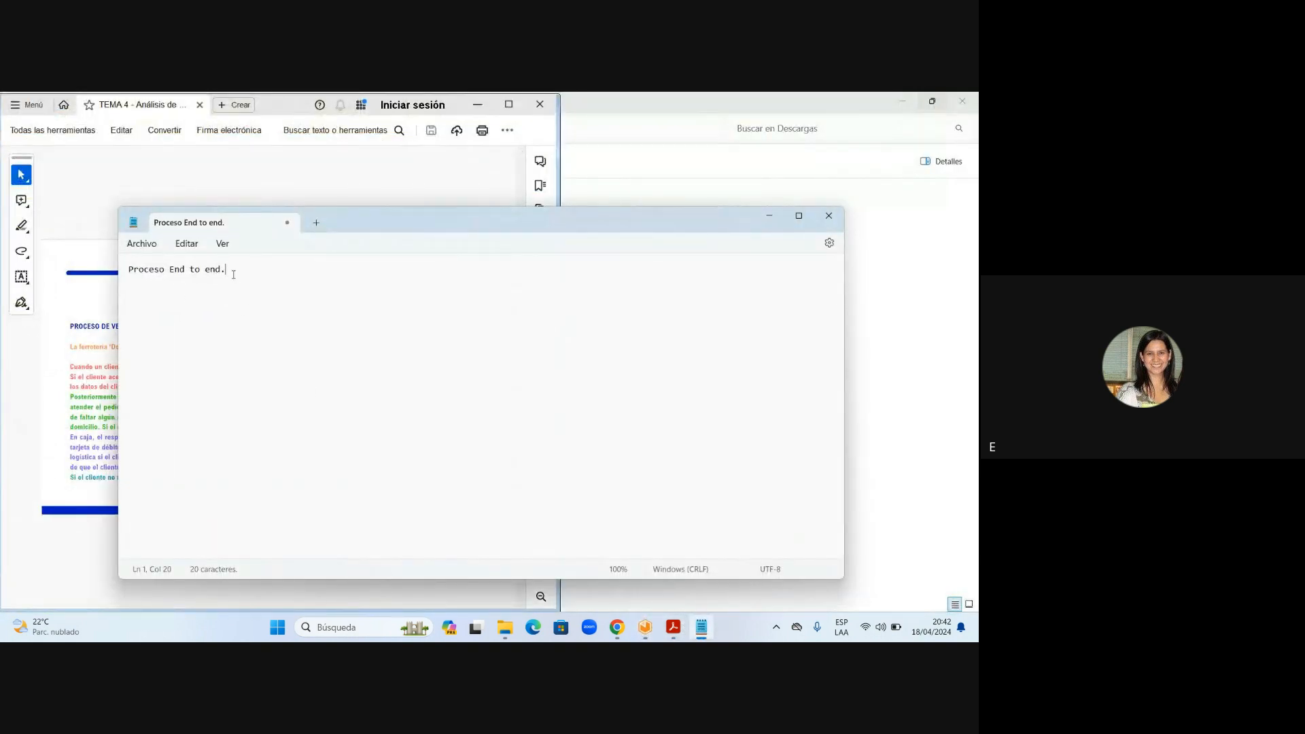
key("BackSpace")
type("(")
key("Caps_Lock")
type("Ma")
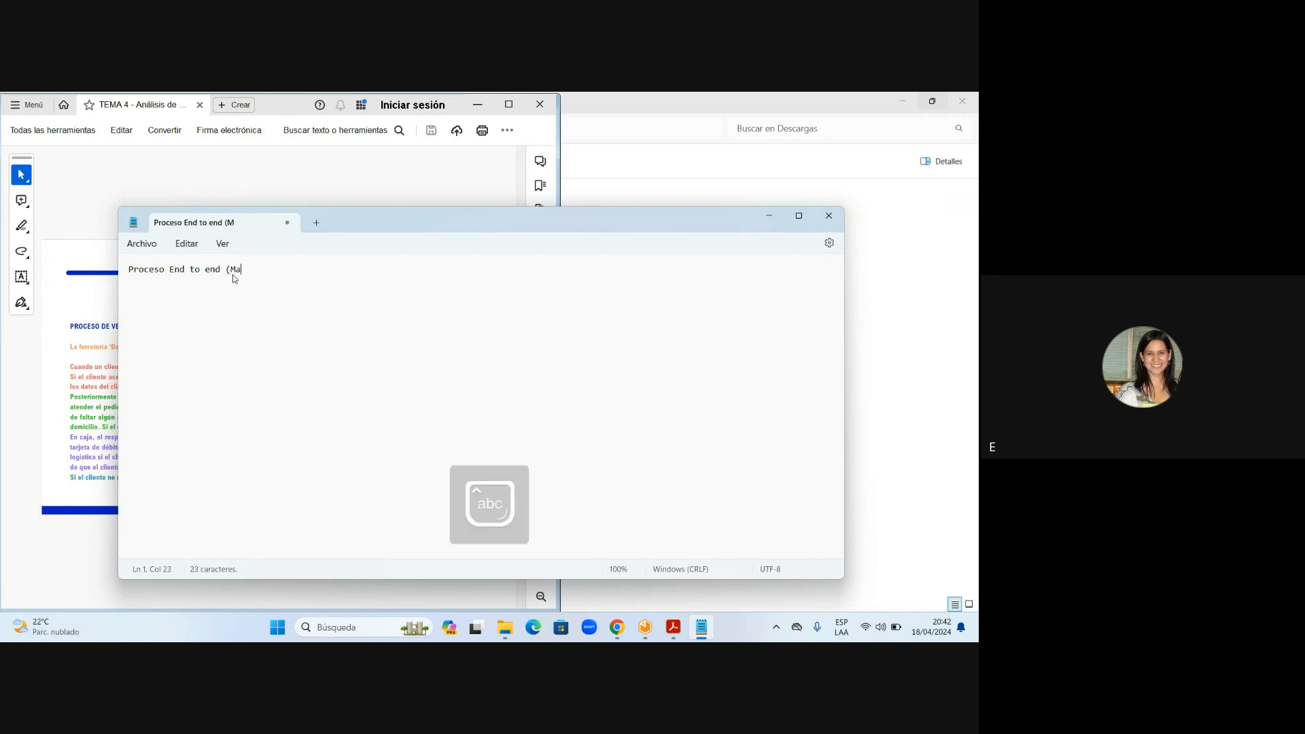
type("tricial por muchas areas).")
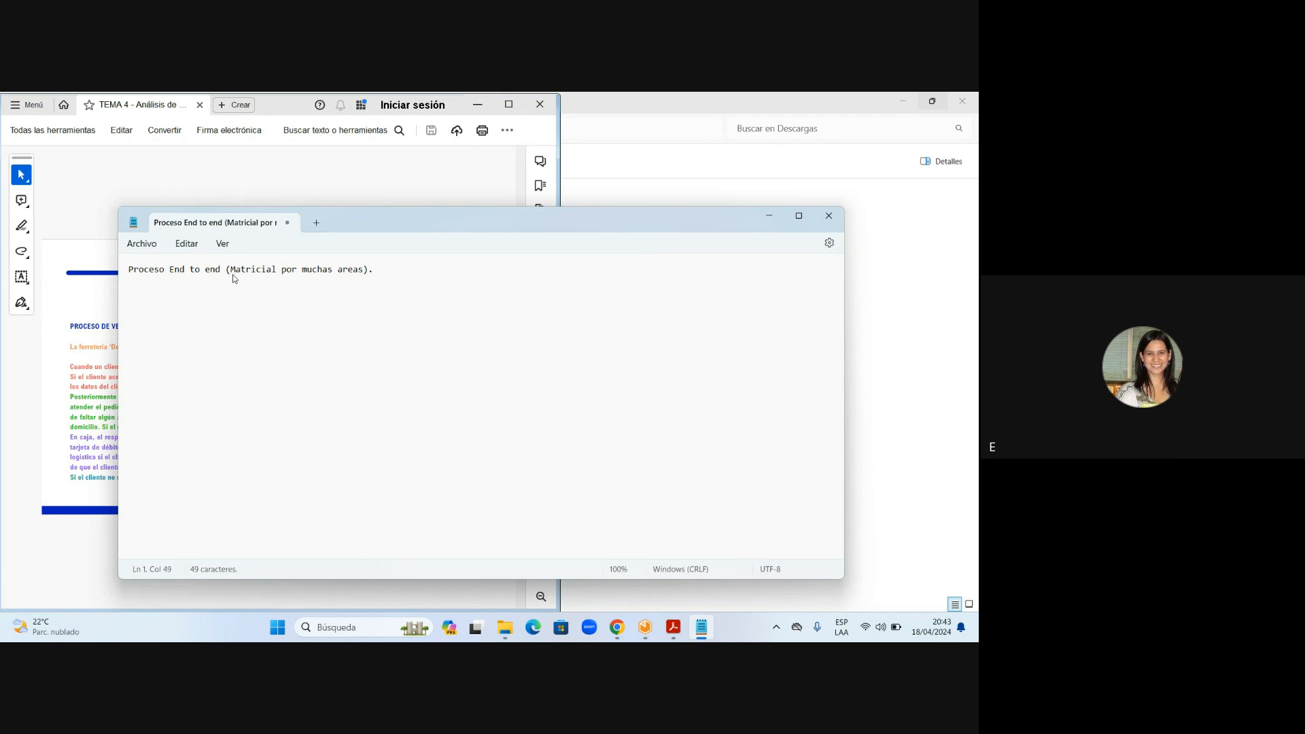
left_click(767, 216)
left_click(647, 629)
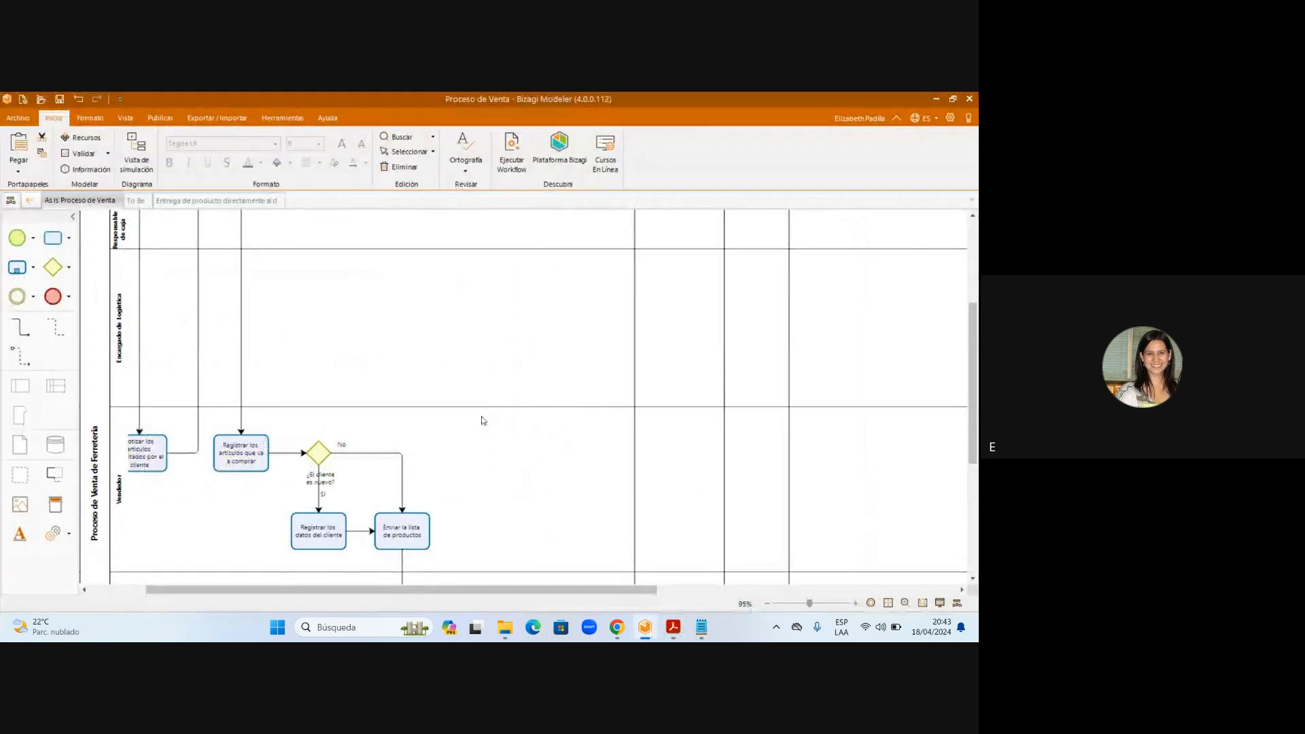
Examine how the As Is flow runs between the Cliente and Vendedor lanes, from the price query to the product list
scroll(212, 395, "down", 1)
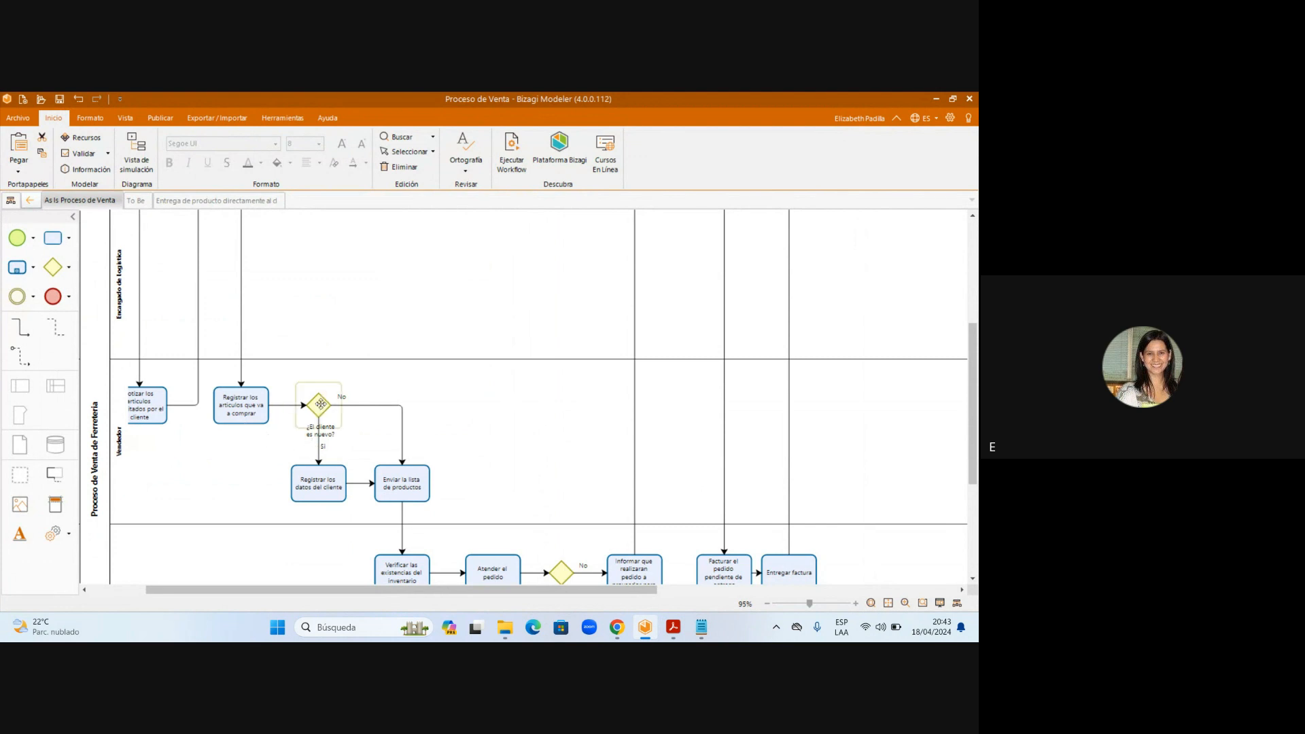
left_click_drag(450, 589, 348, 592)
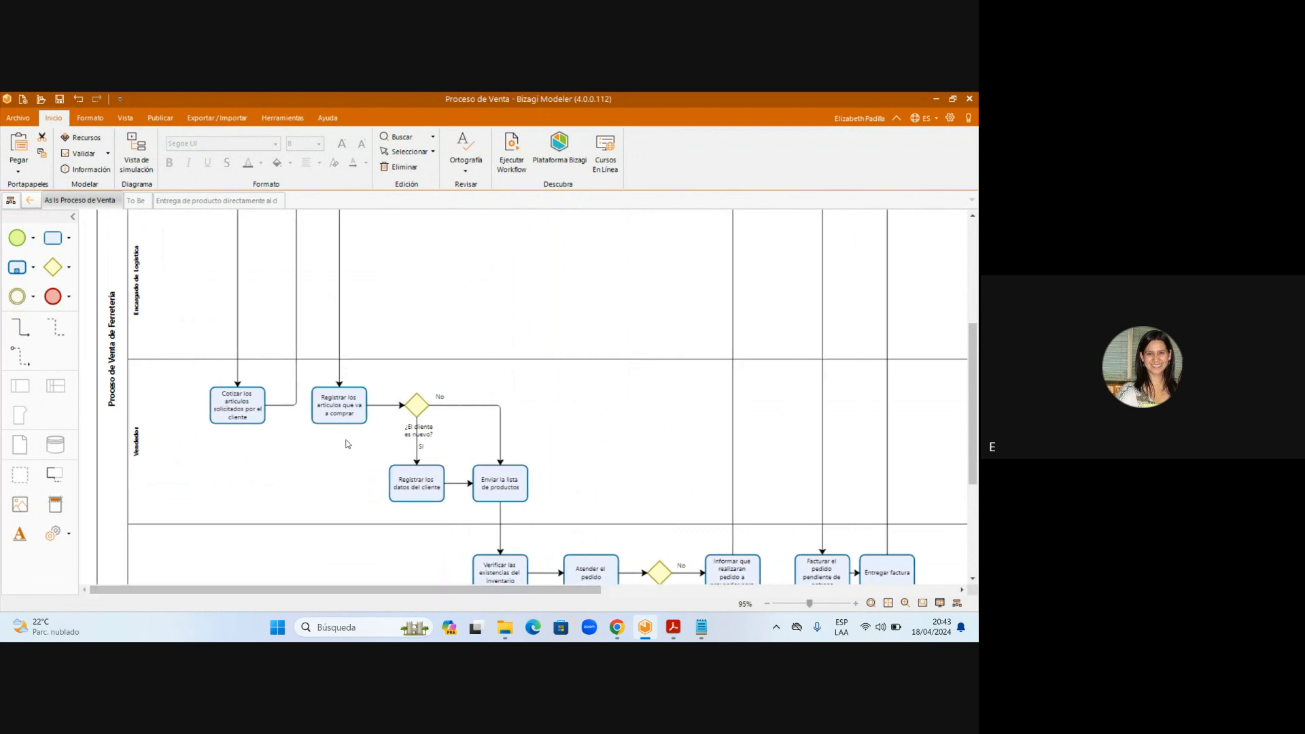
scroll(344, 442, "up", 5)
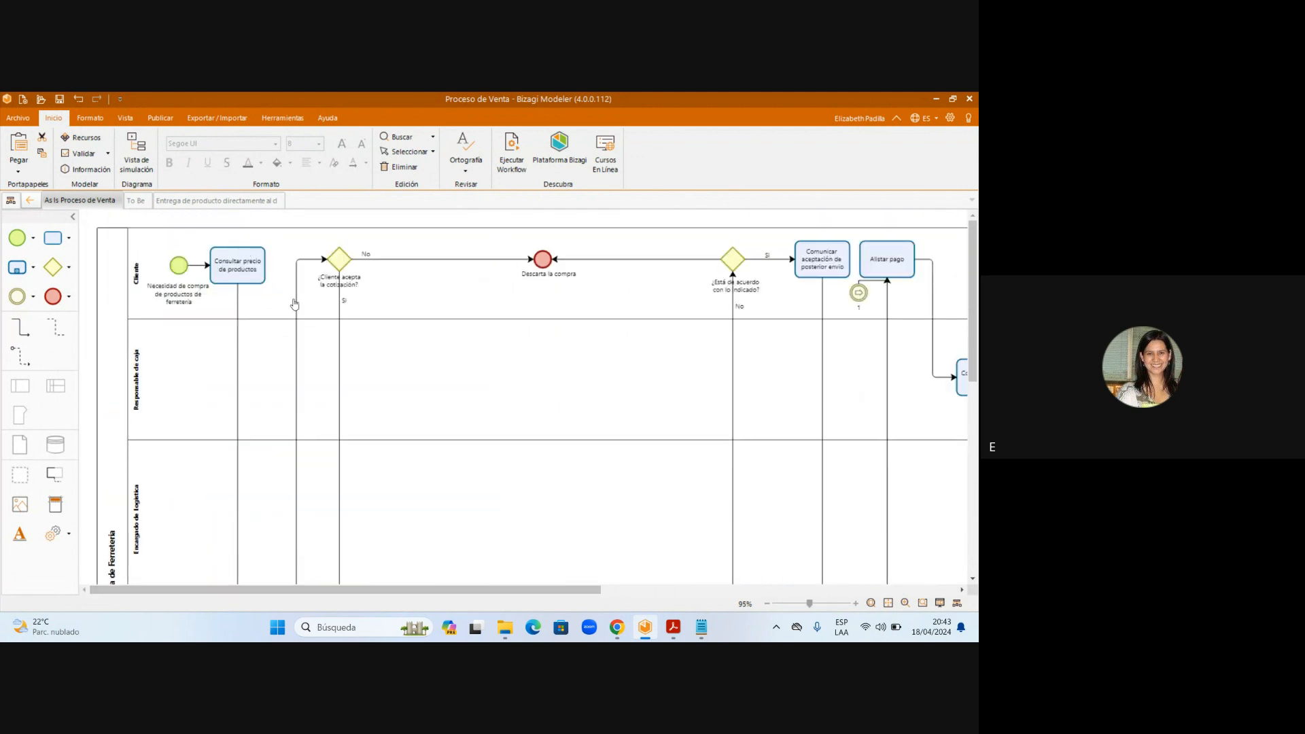
scroll(338, 418, "down", 4)
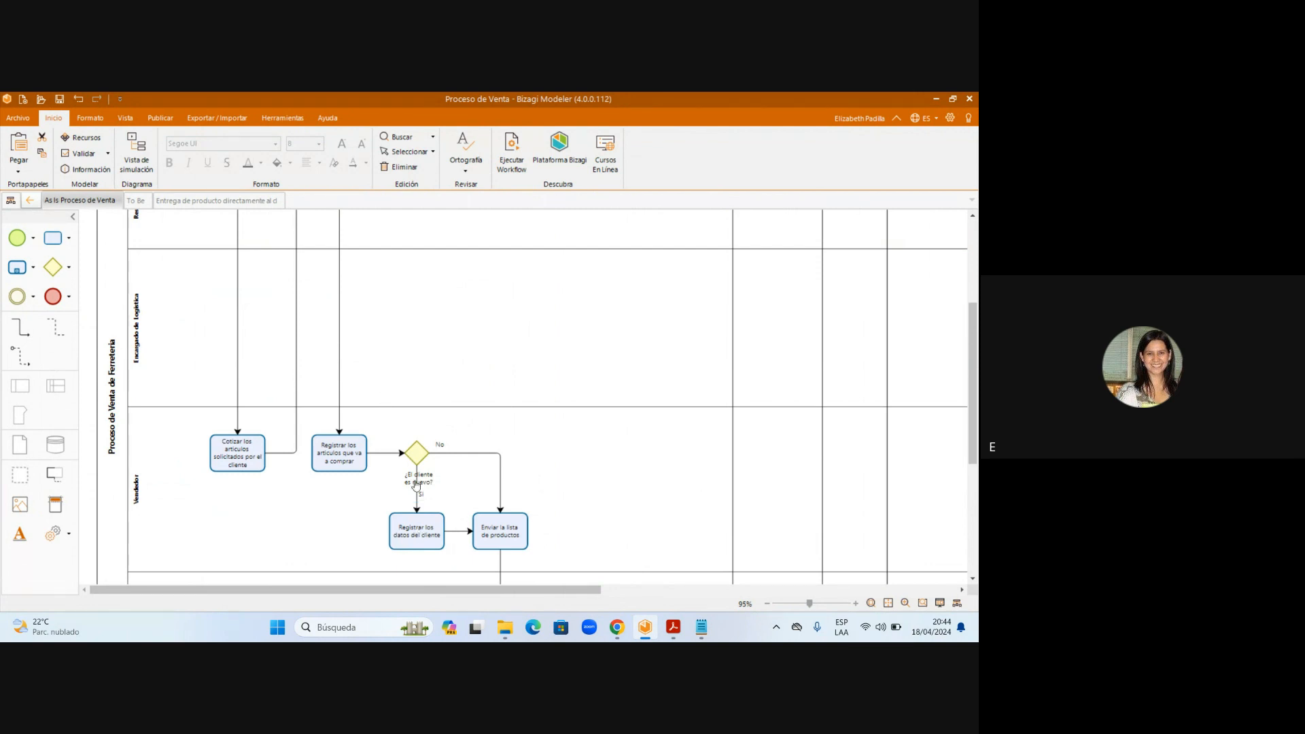
scroll(421, 476, "up", 3)
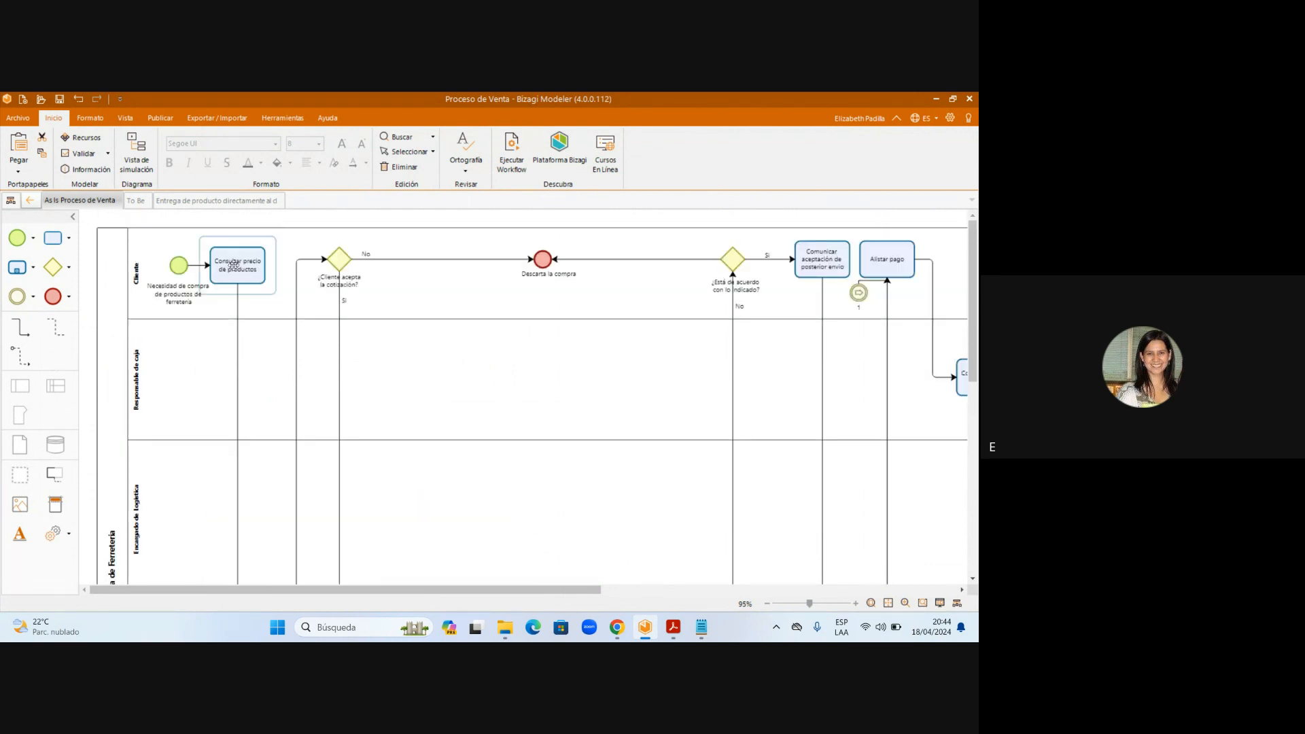
scroll(197, 373, "down", 10)
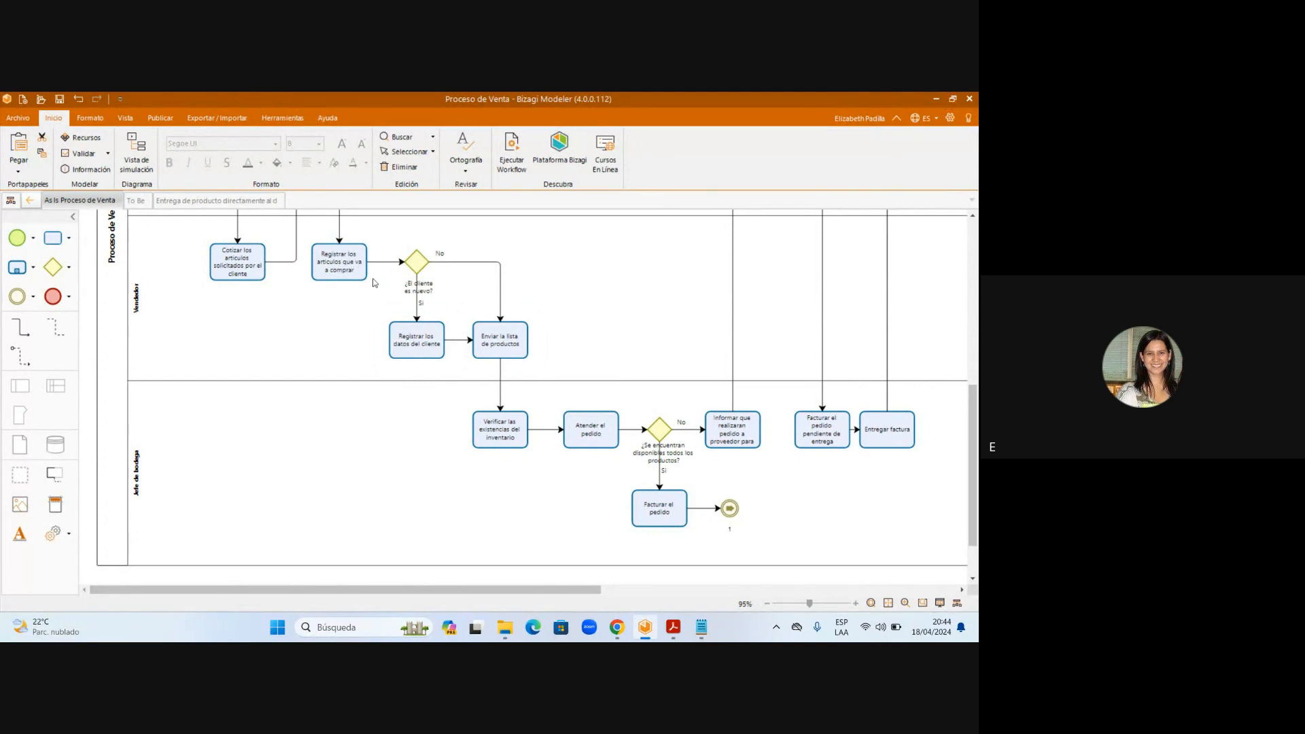
scroll(373, 283, "up", 3)
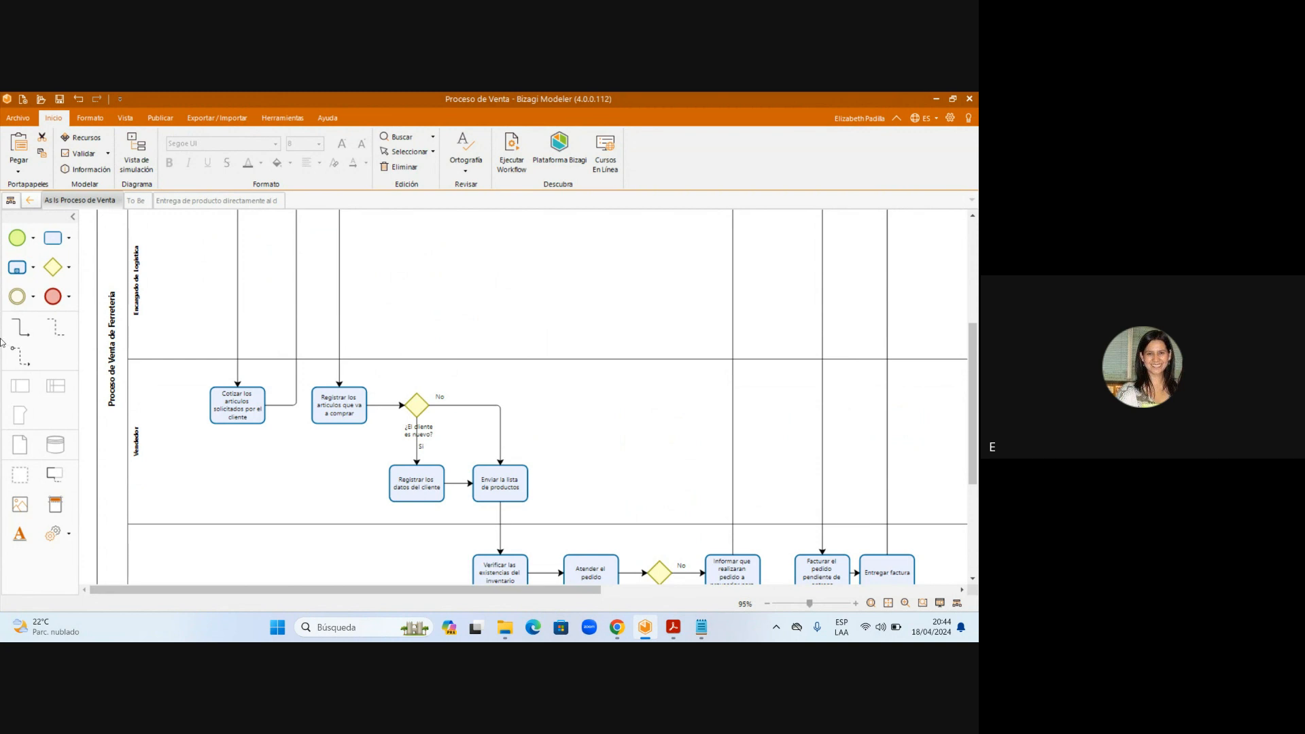
Review the decision gateways across the As Is diagram's lanes, from quotation acceptance and new-client check to stock availability in the Jefe de bodega lane
left_click(767, 605)
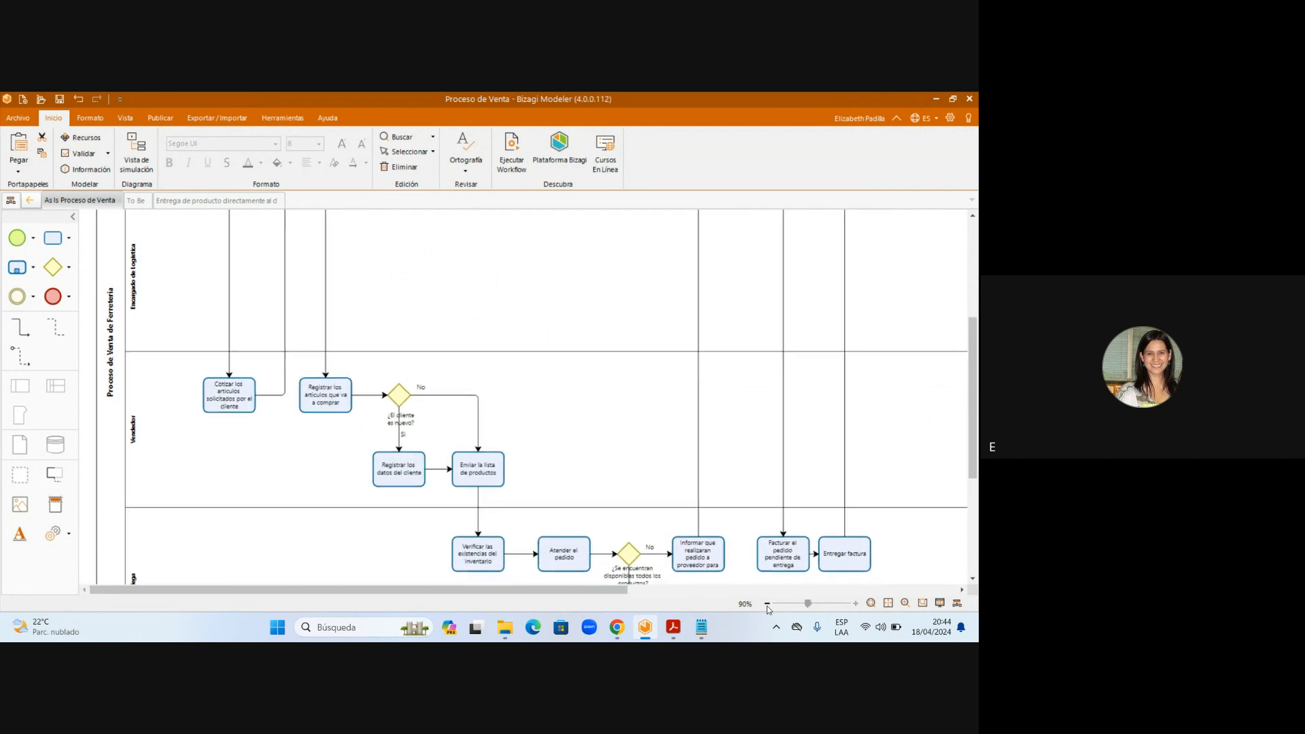
left_click(766, 606)
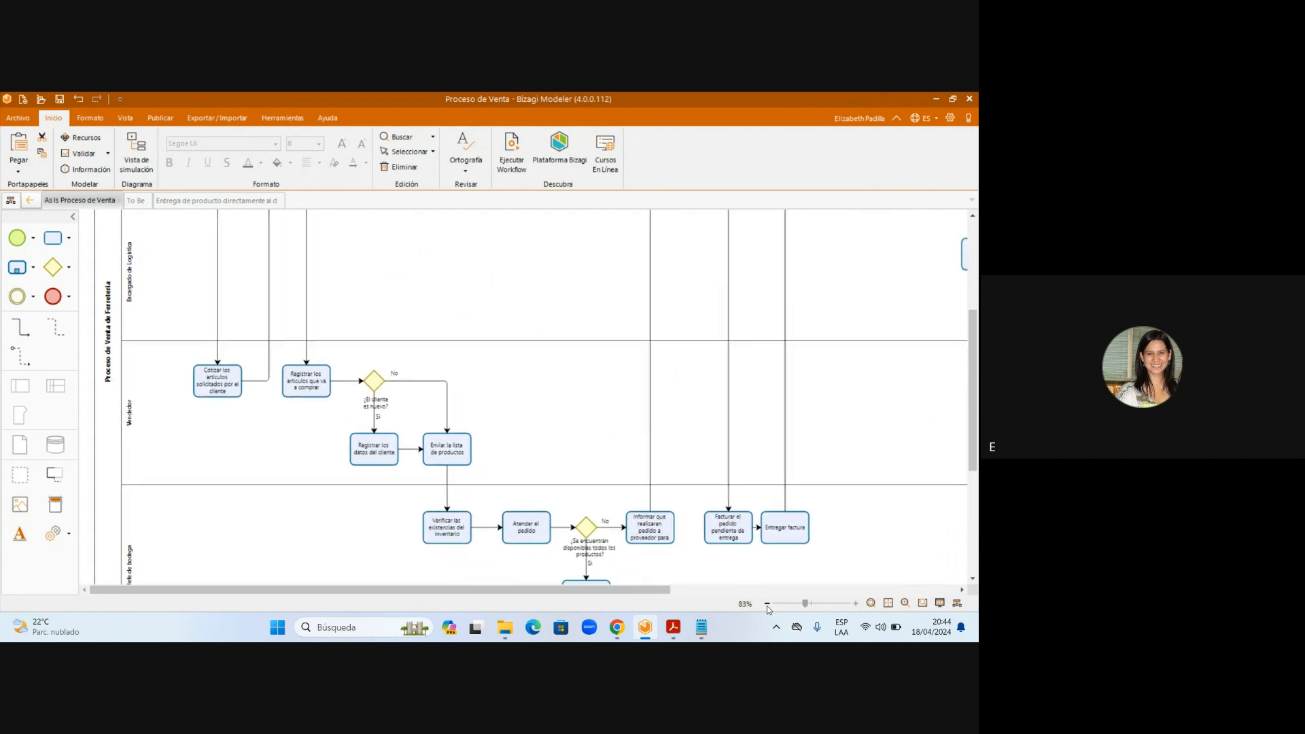
left_click(767, 606)
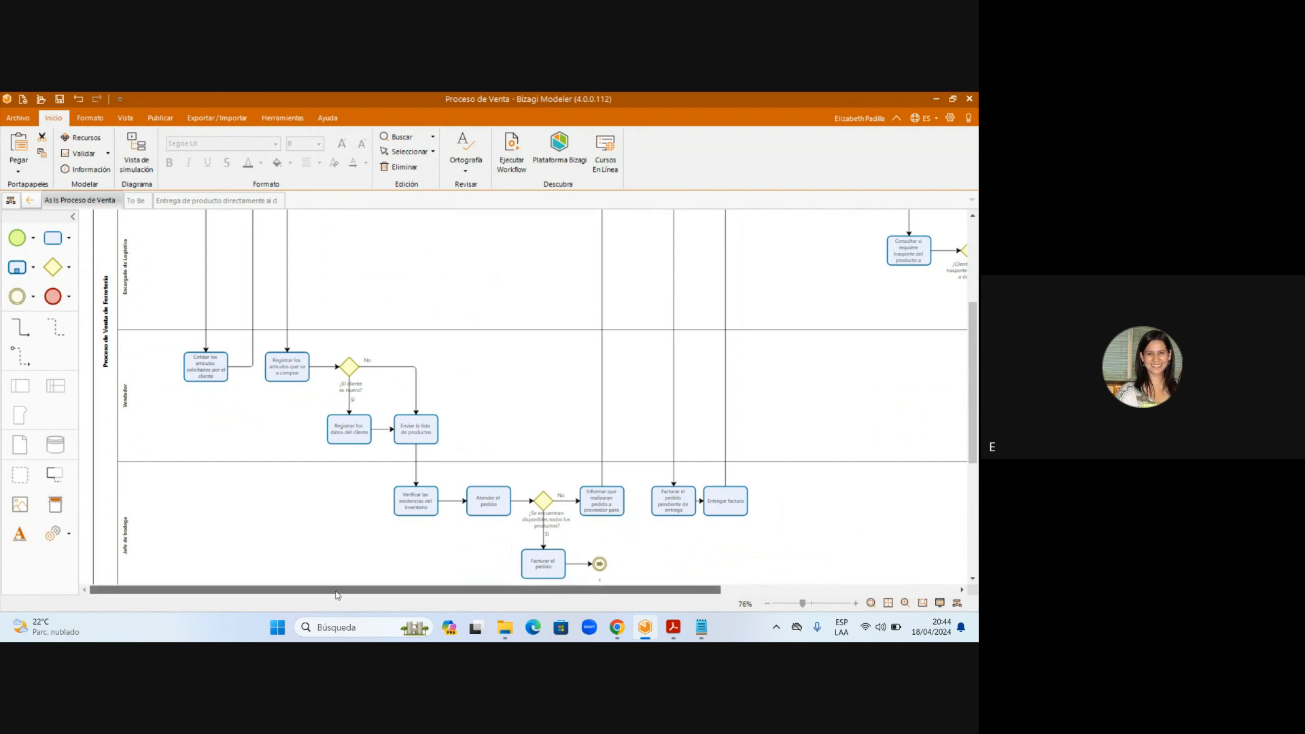
scroll(381, 444, "up", 5)
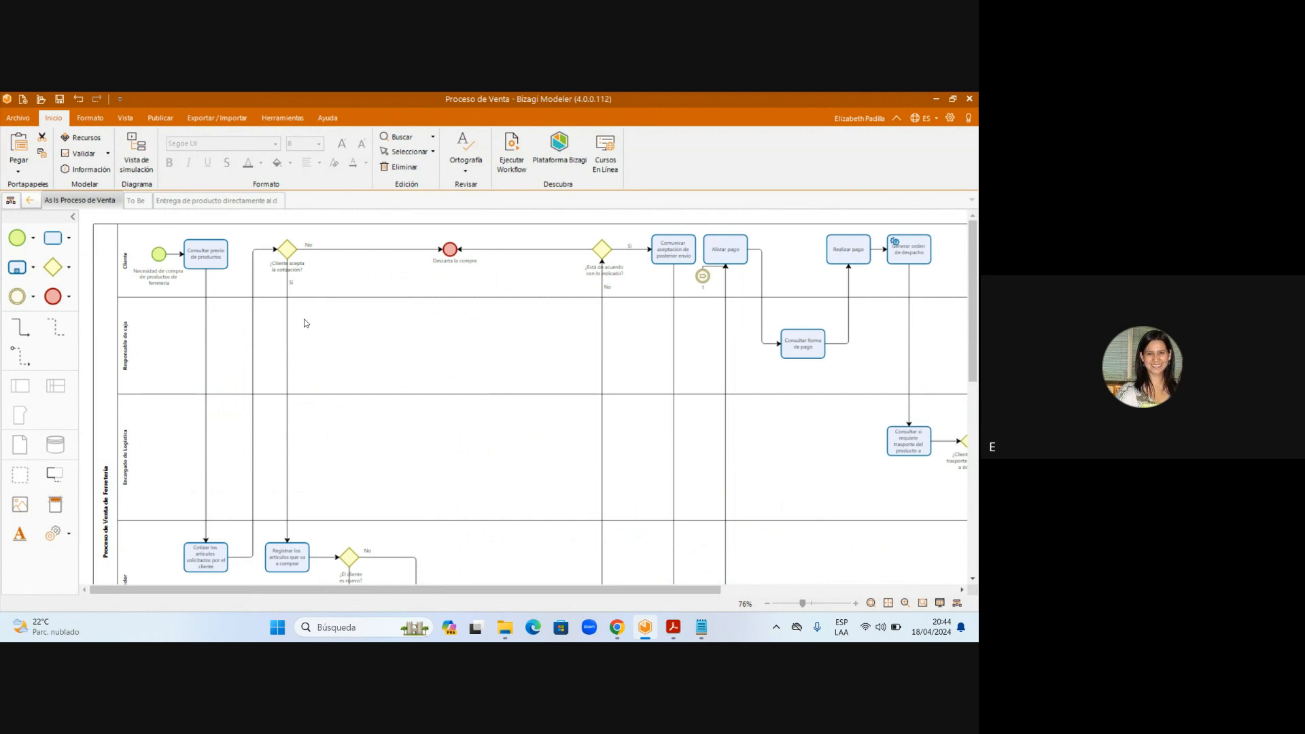
scroll(295, 421, "down", 3)
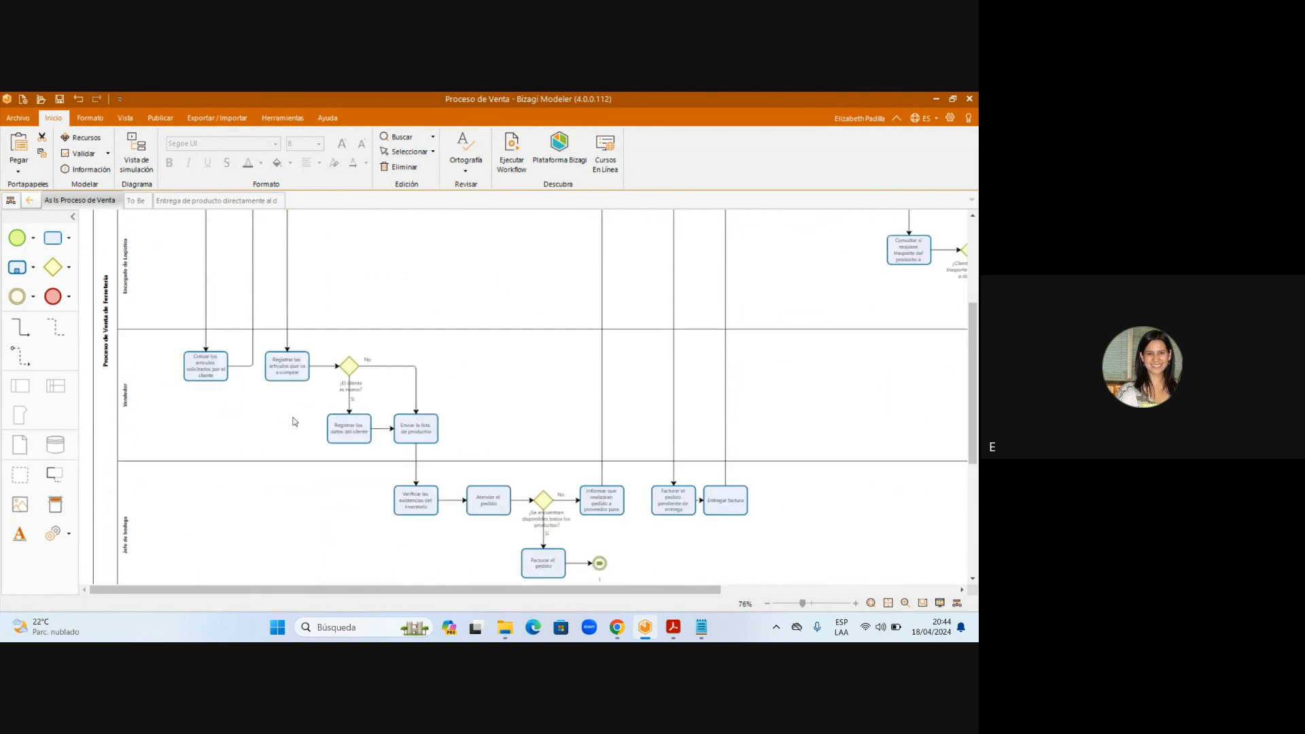
scroll(294, 421, "up", 3)
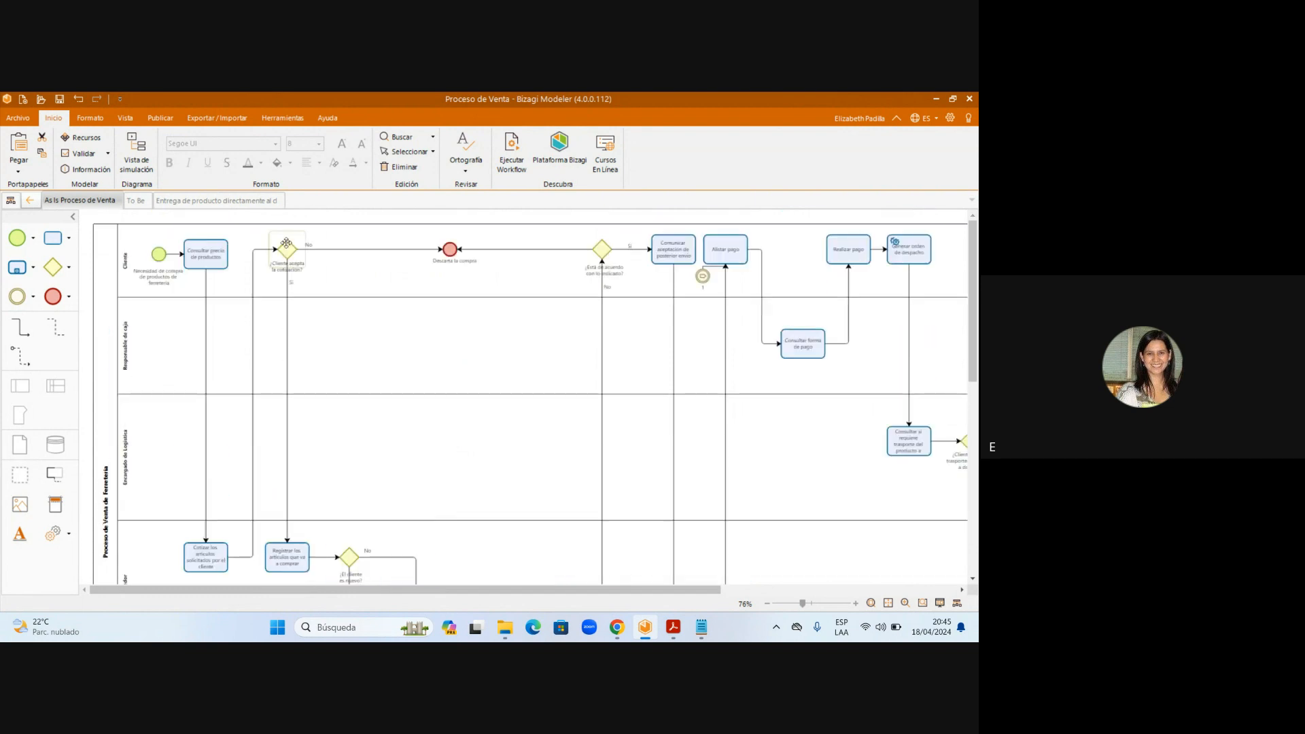
scroll(291, 249, "down", 2)
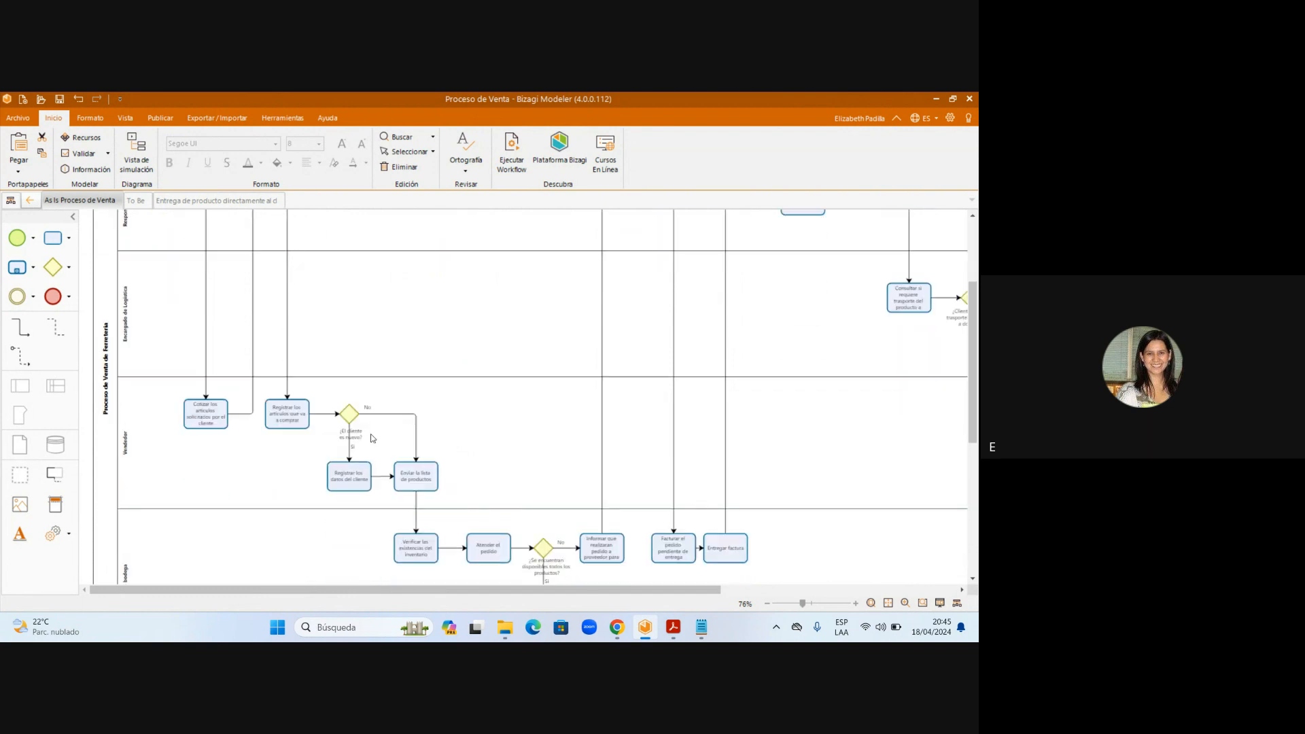
scroll(396, 453, "down", 2)
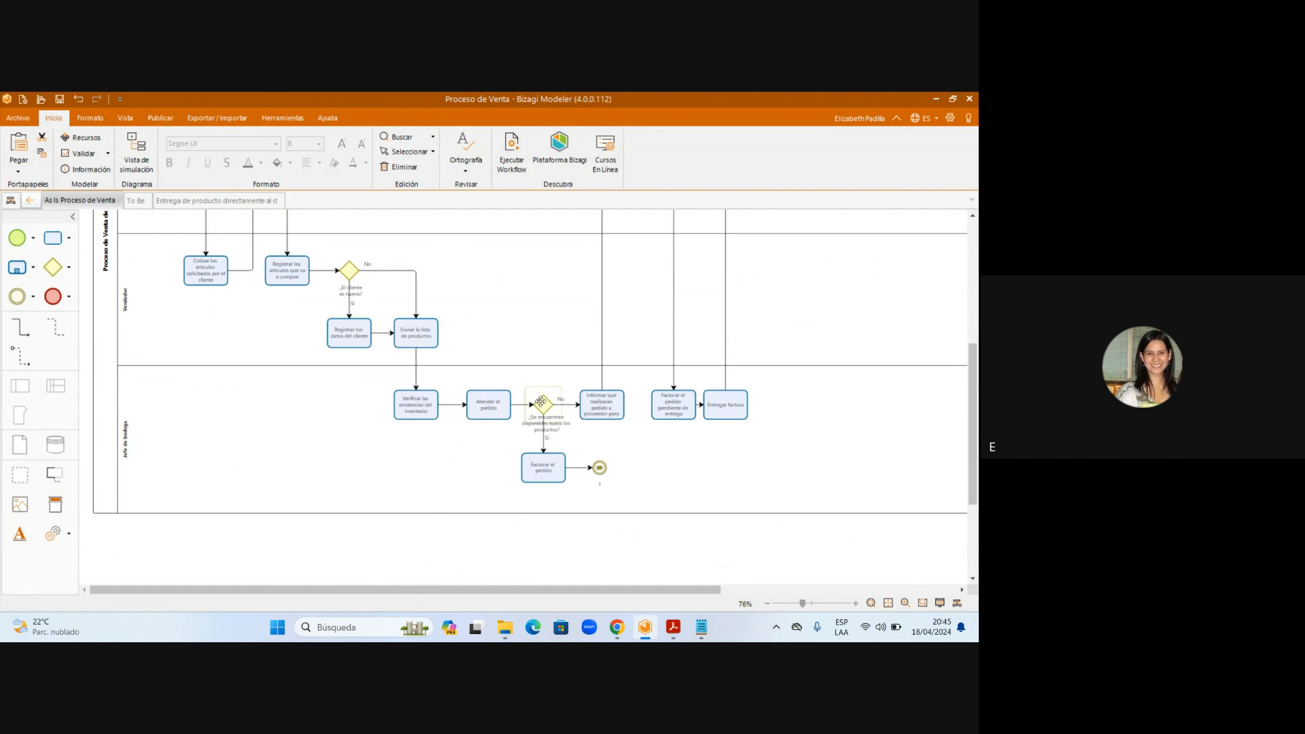
scroll(530, 427, "up", 3)
scroll(531, 428, "up", 2)
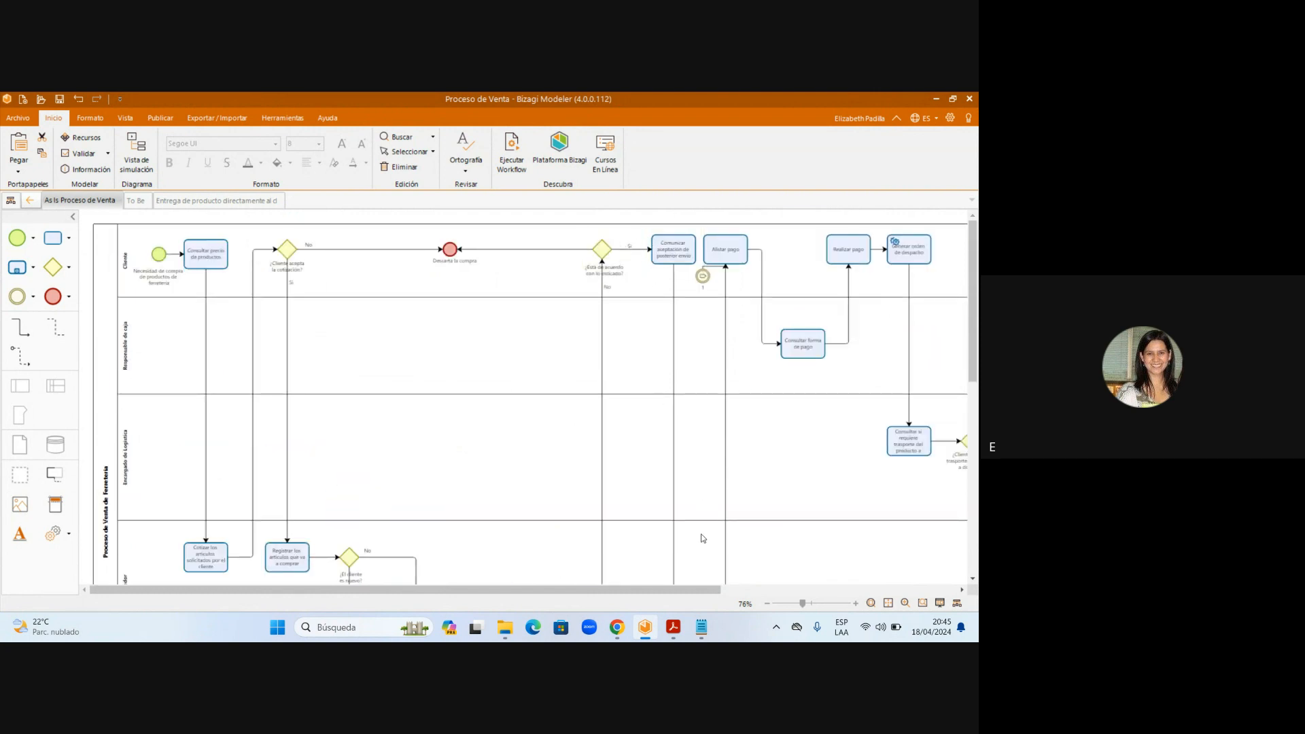
left_click_drag(695, 590, 557, 605)
scroll(555, 408, "down", 5)
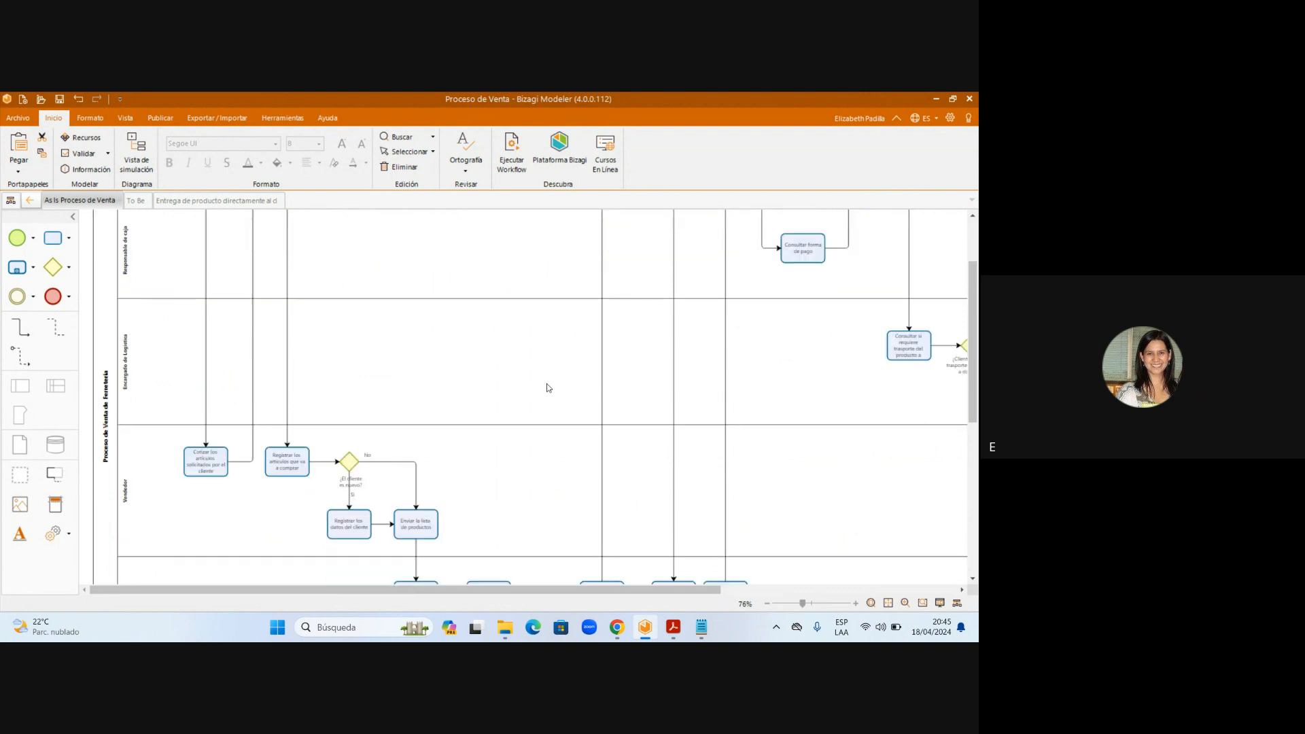
left_click(856, 603)
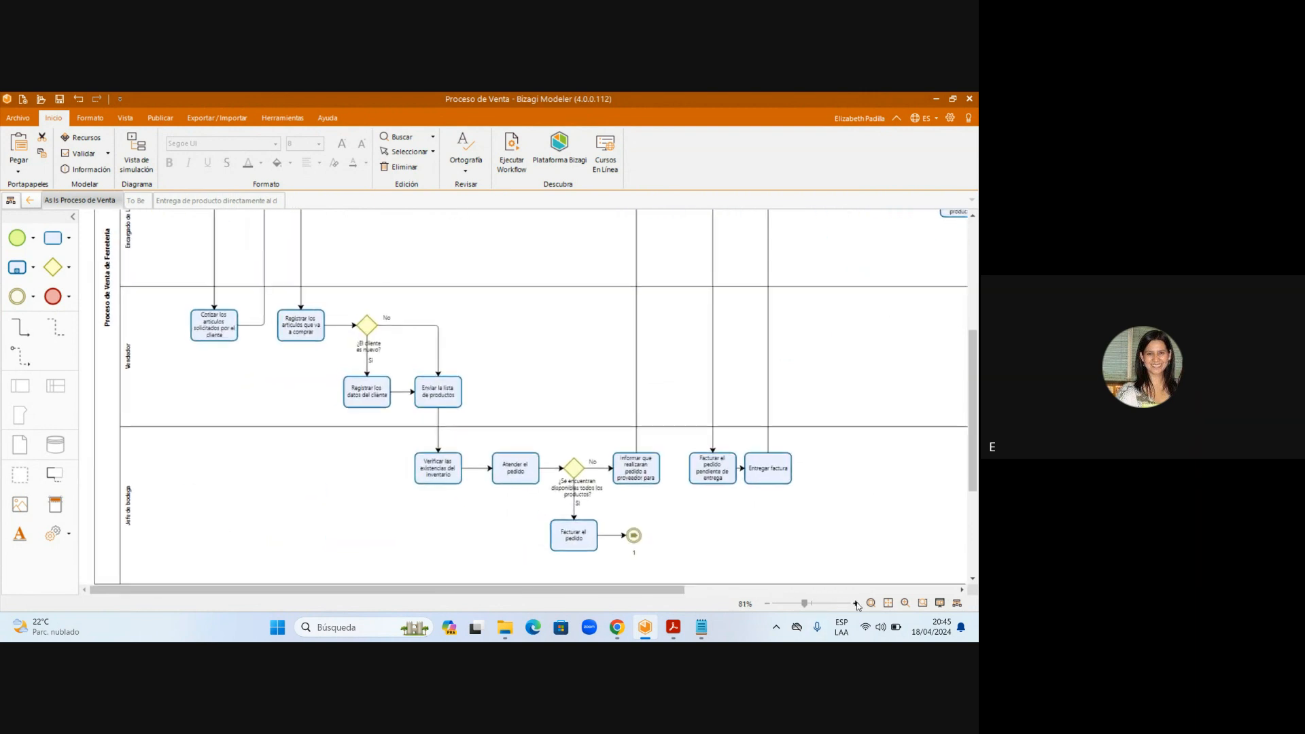
left_click(856, 603)
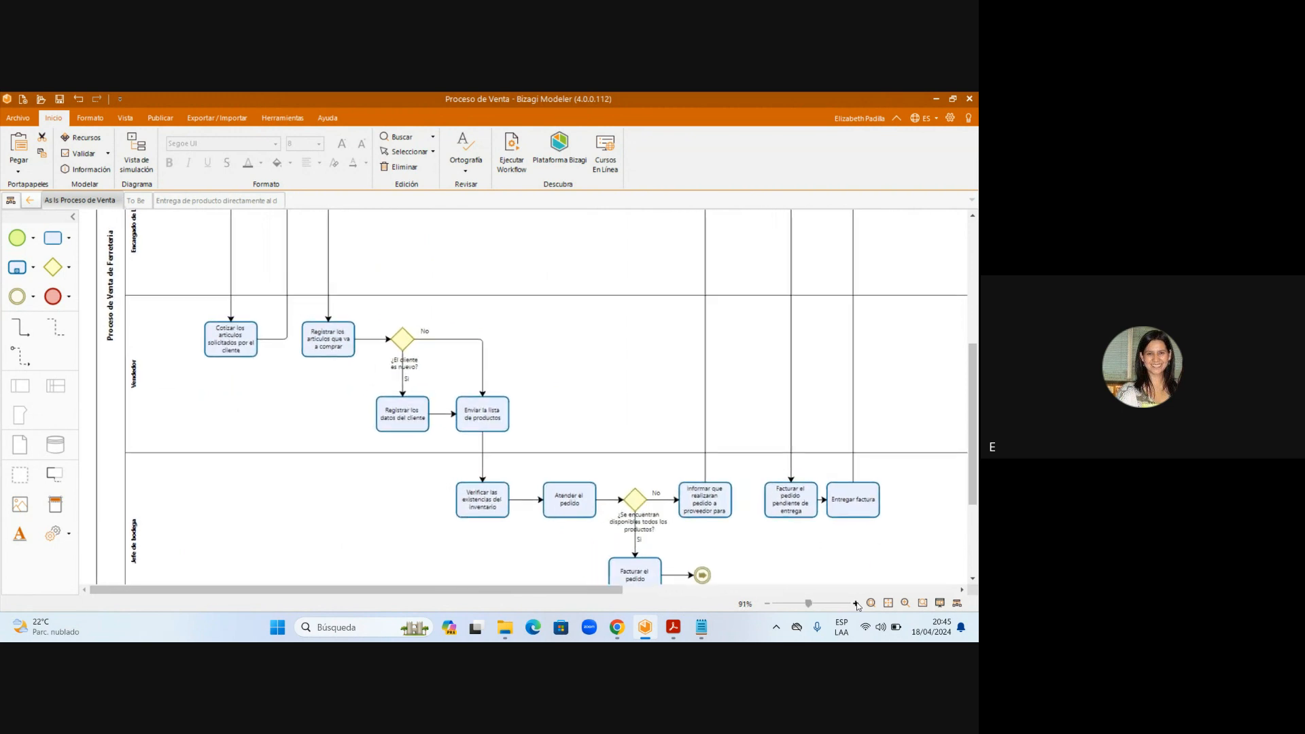
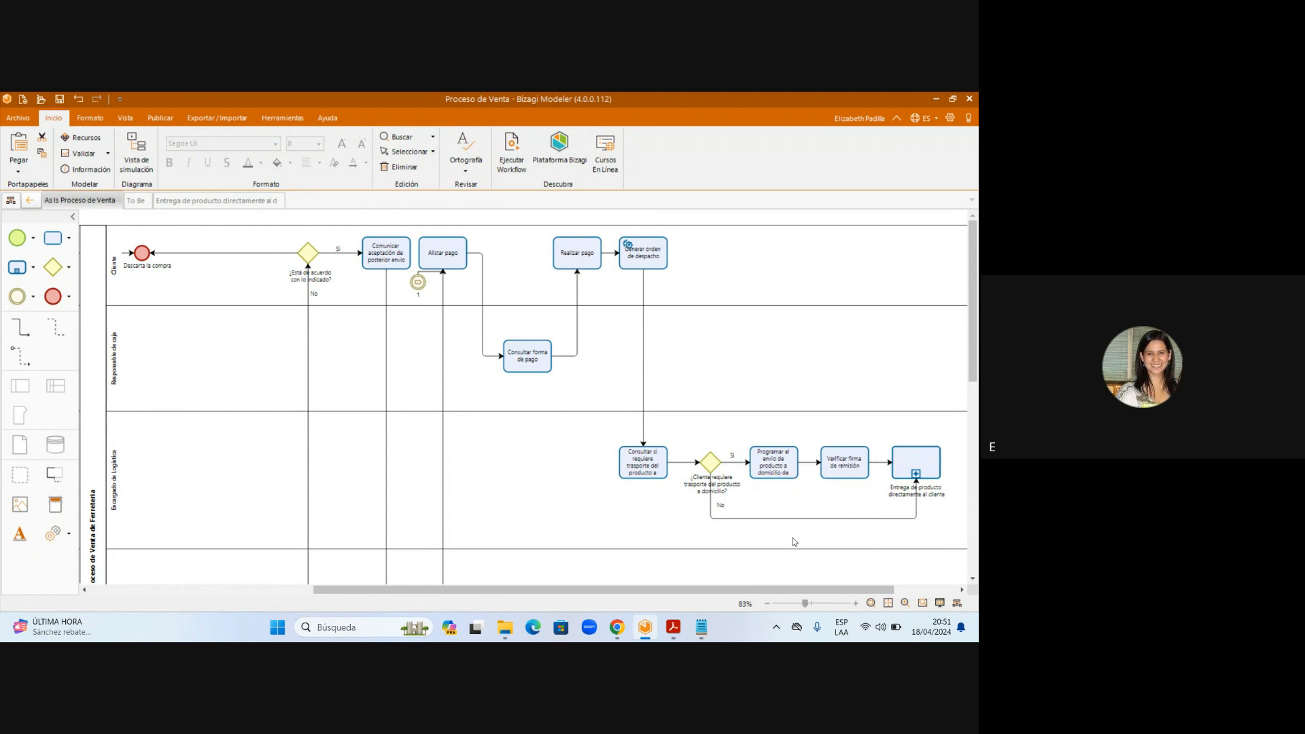
Check the Google Meet call in Chrome, return to the sales process diagram in Bizagi Modeler and dismiss the screen-sharing notifications
left_click(938, 101)
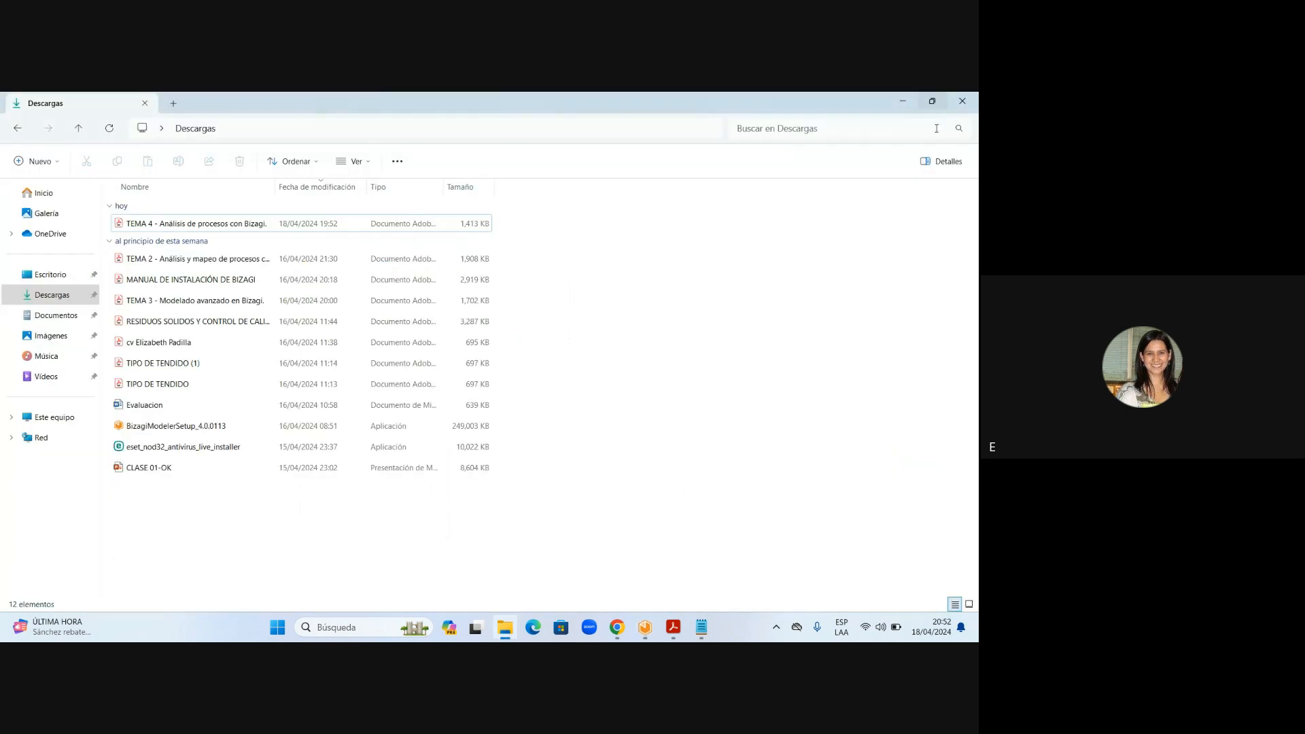
left_click(909, 105)
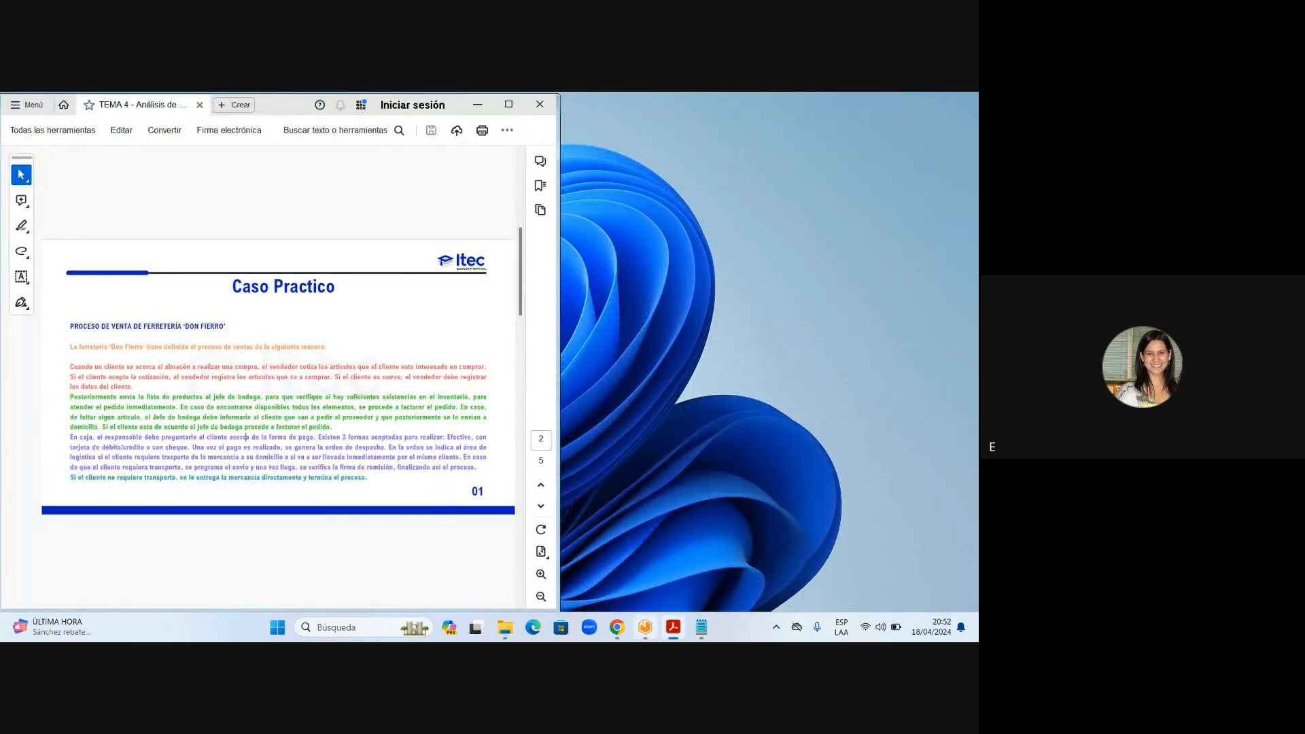
mouse_move(626, 634)
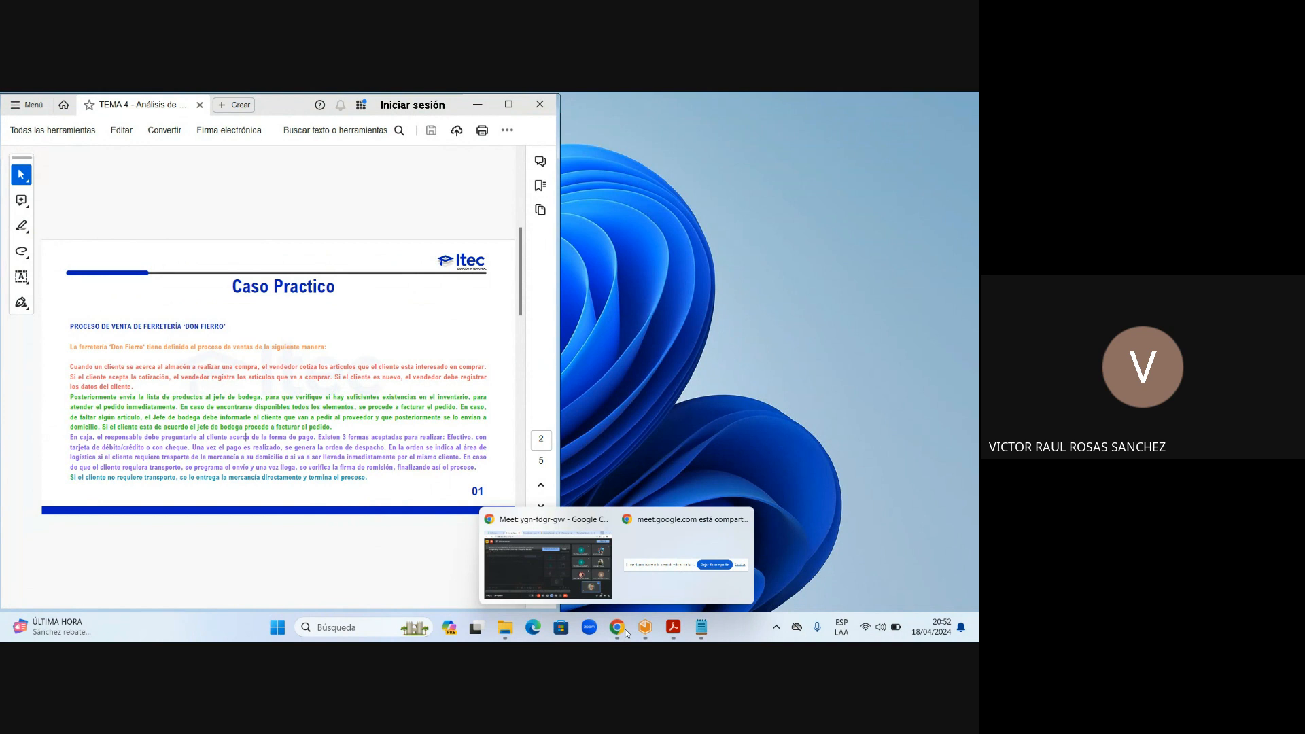
left_click(573, 579)
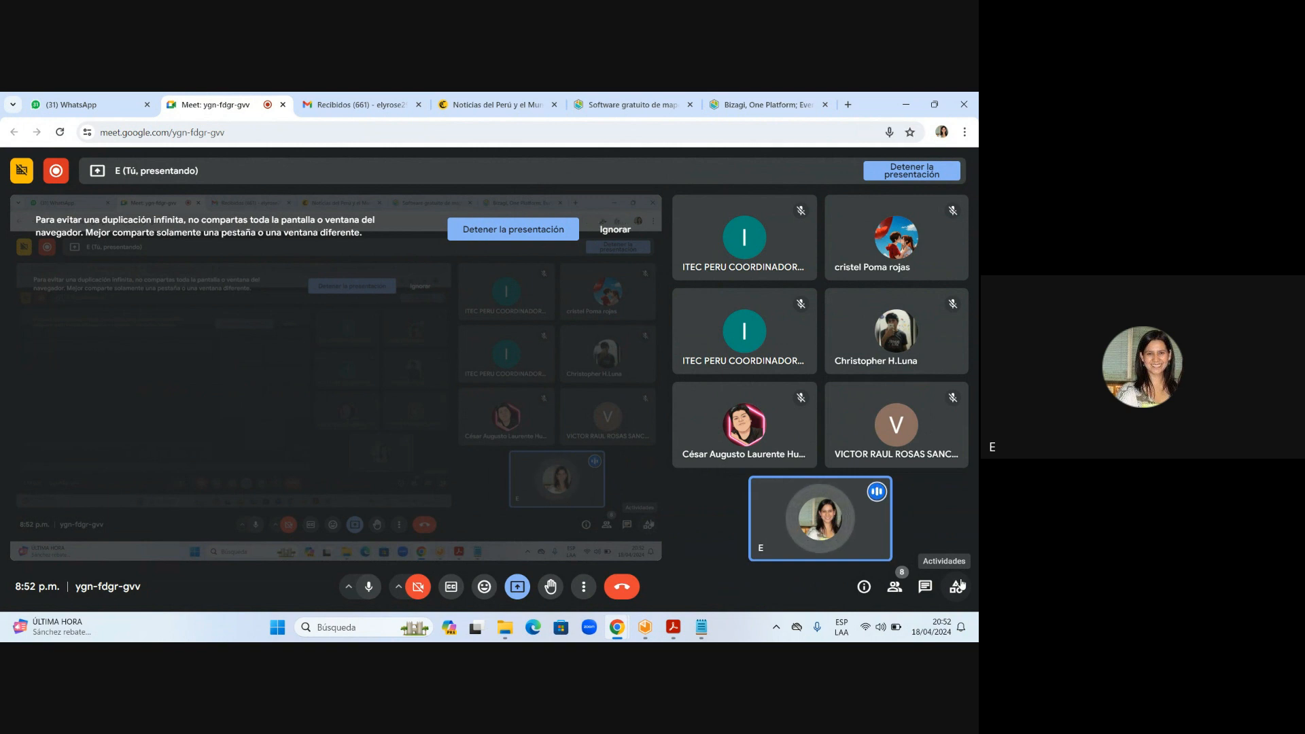
left_click(653, 634)
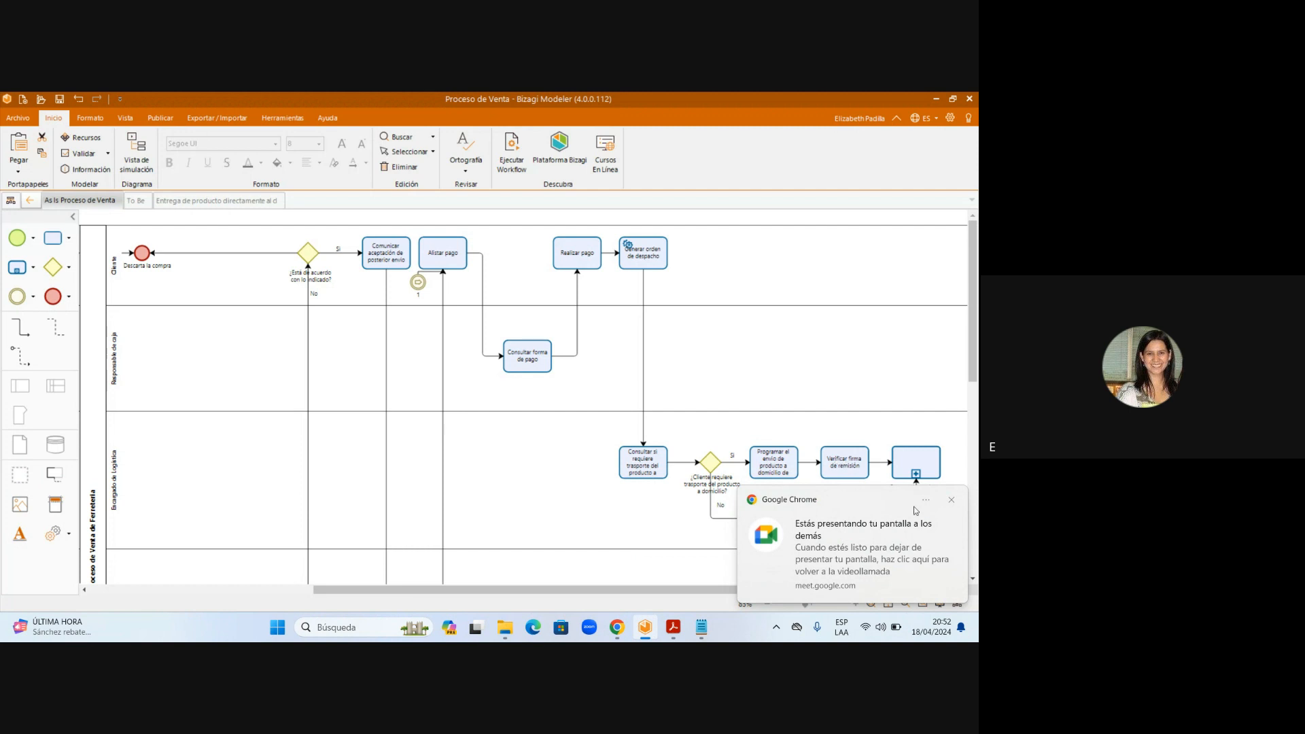
left_click(948, 501)
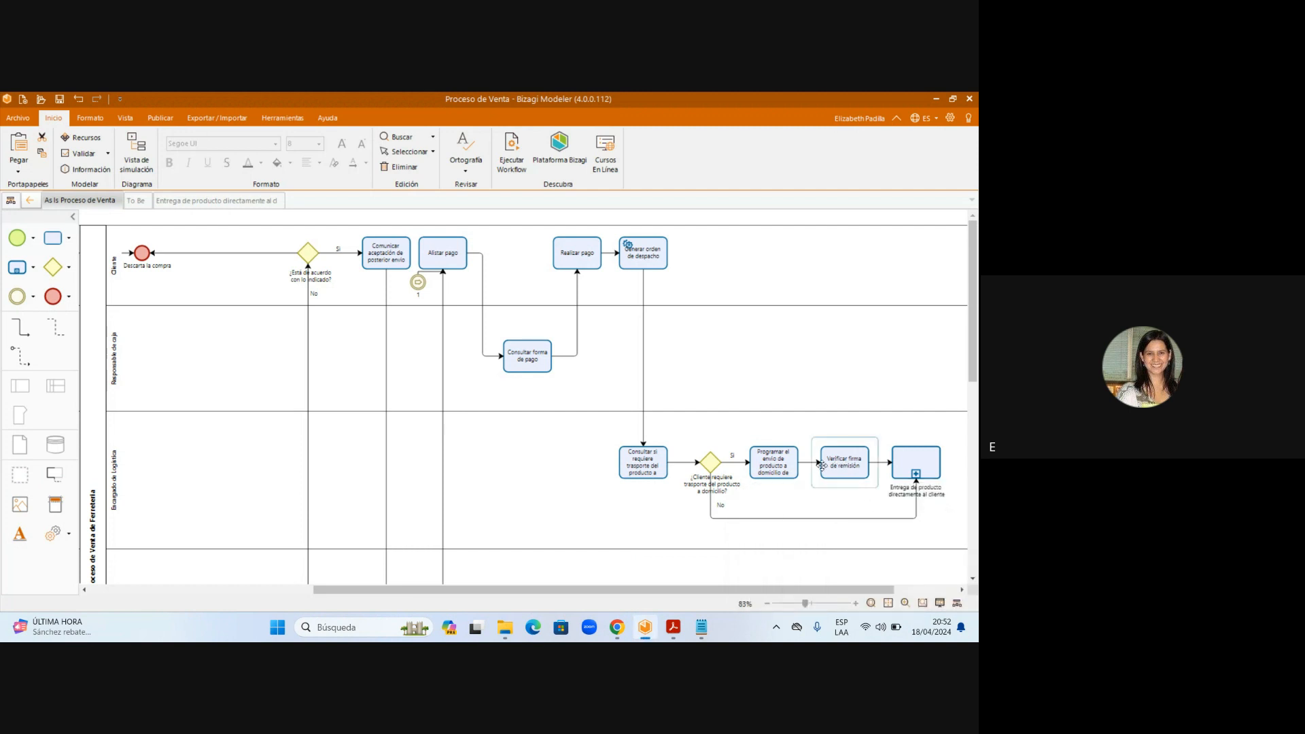
left_click(935, 101)
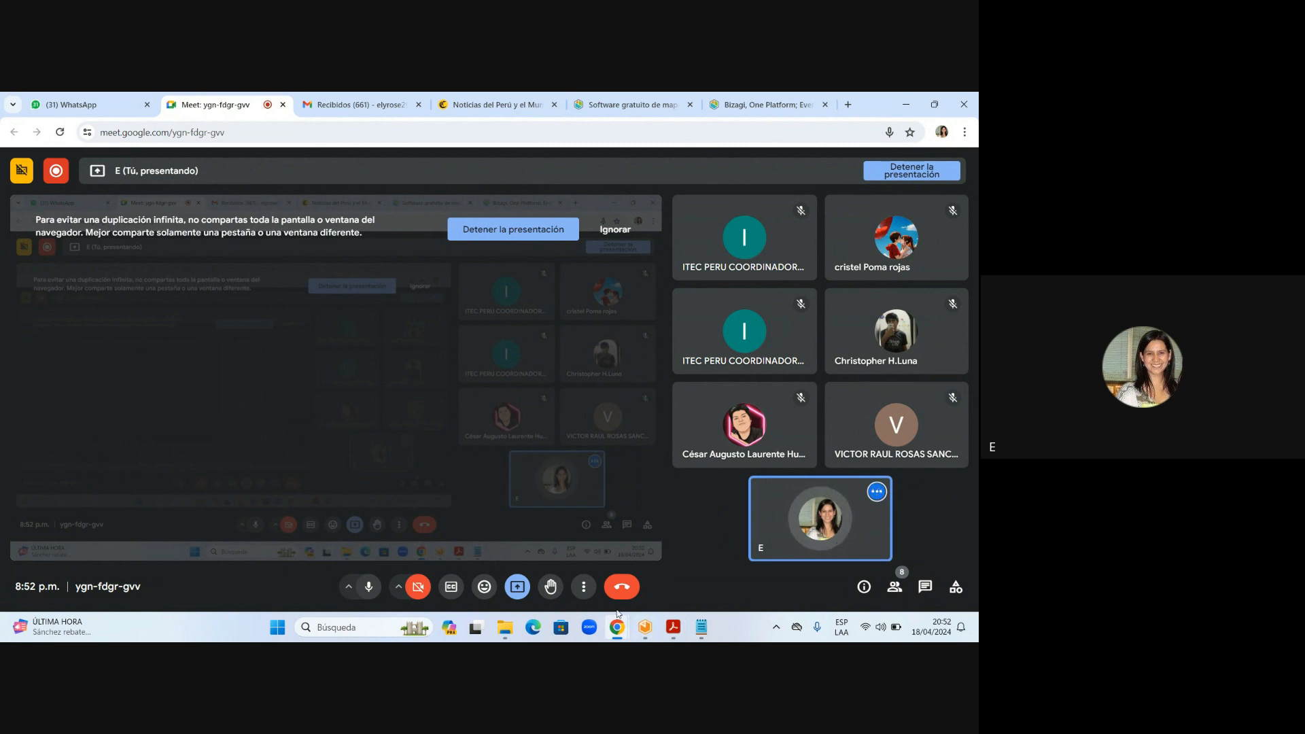
left_click(645, 626)
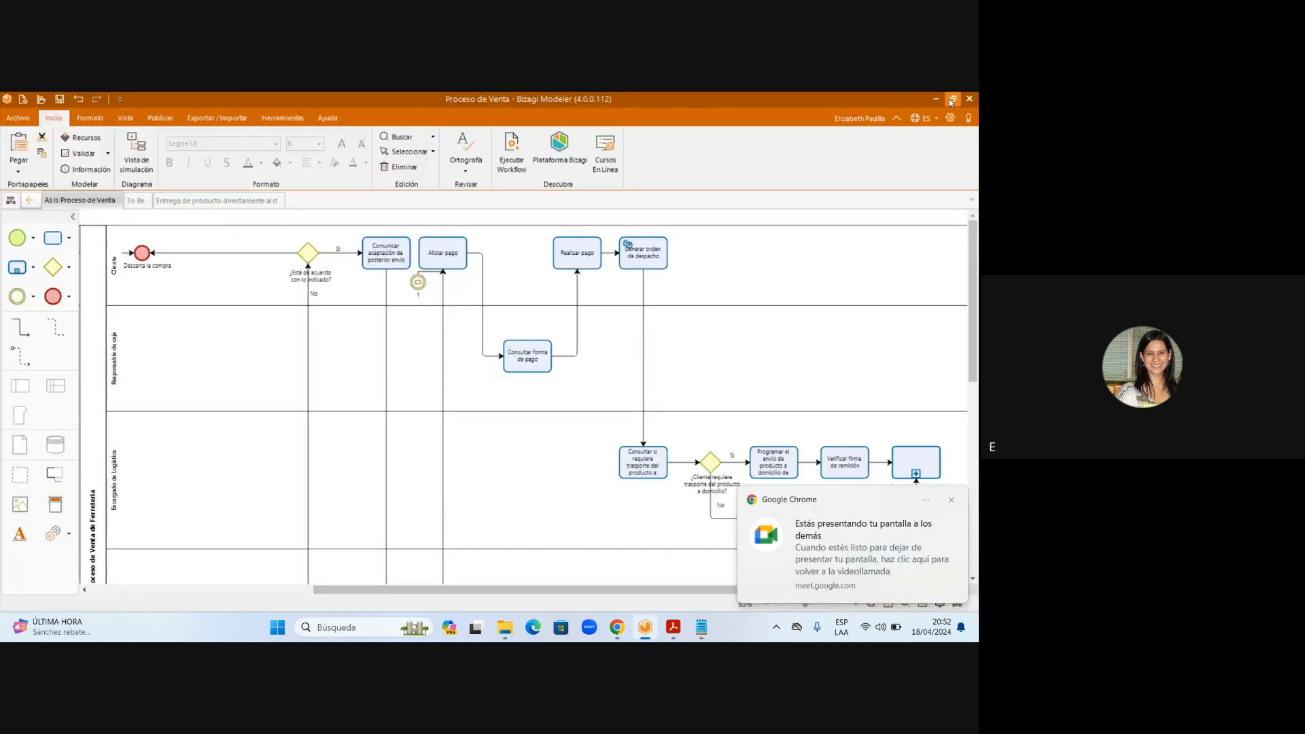
left_click(941, 102)
mouse_move(934, 104)
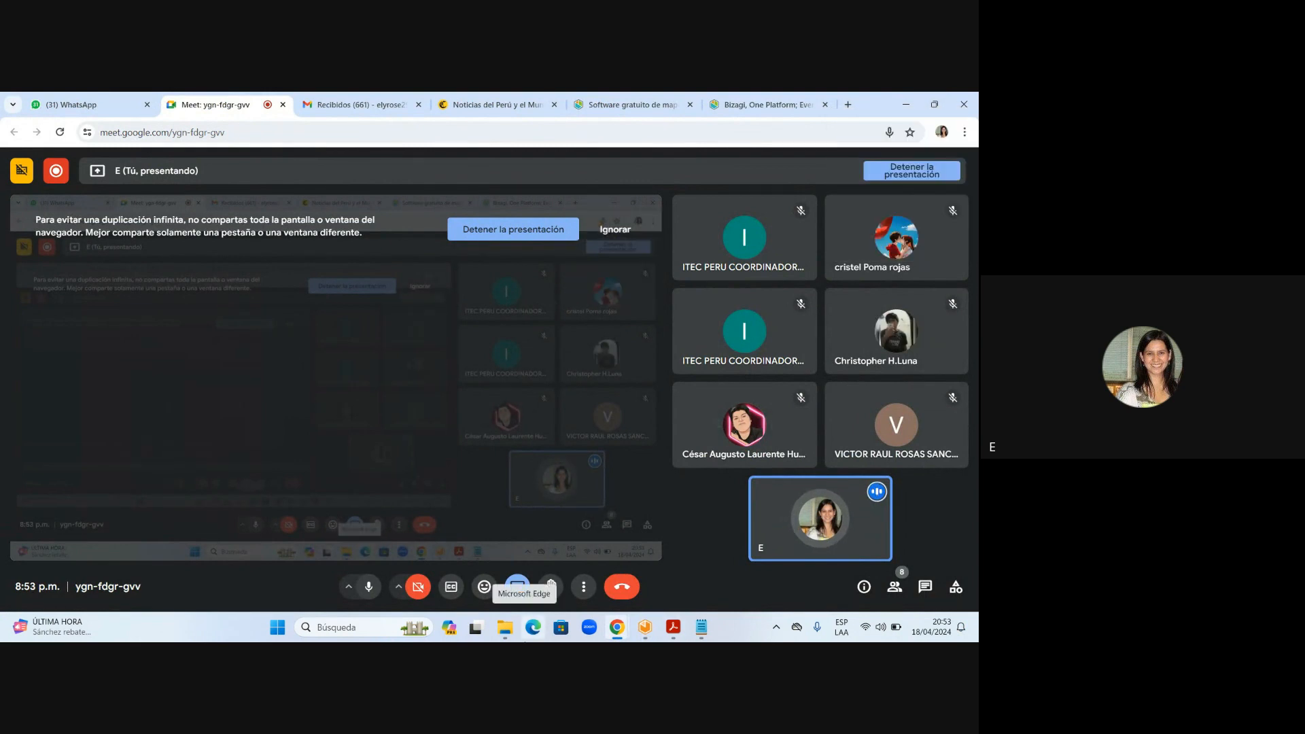
left_click(645, 625)
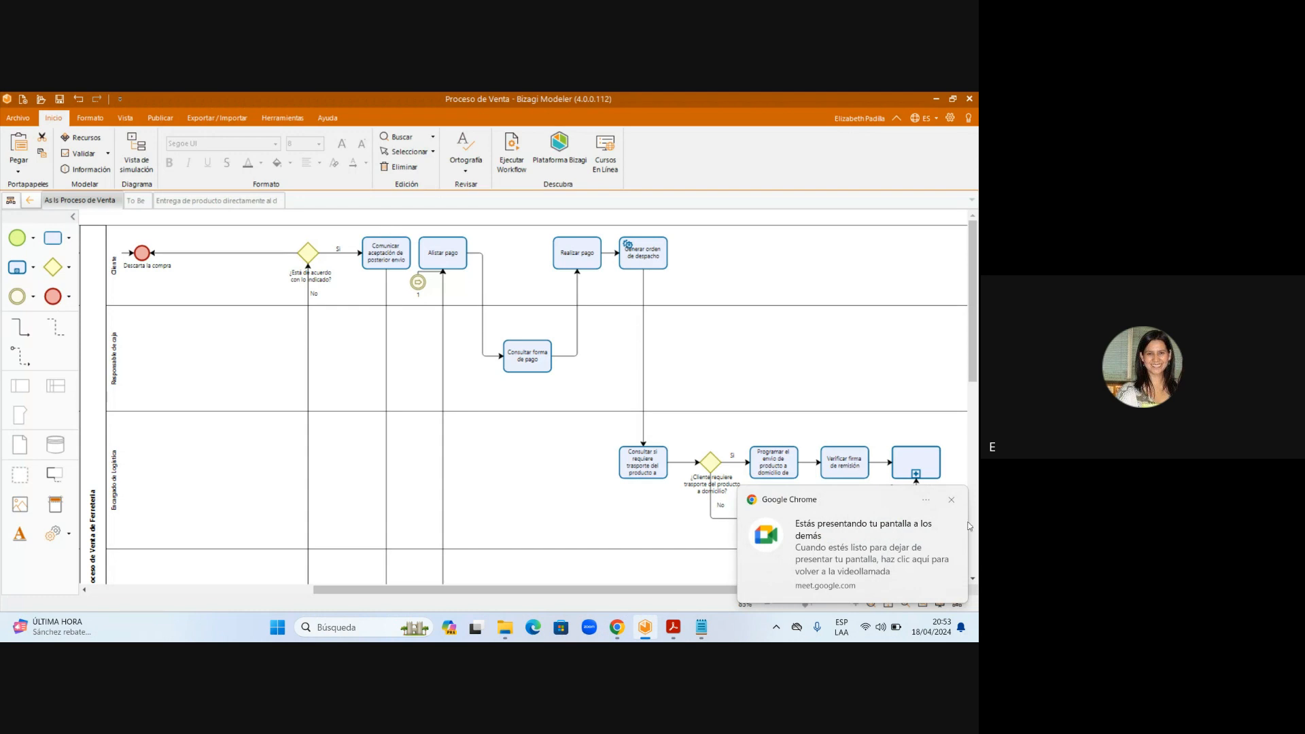
left_click(953, 500)
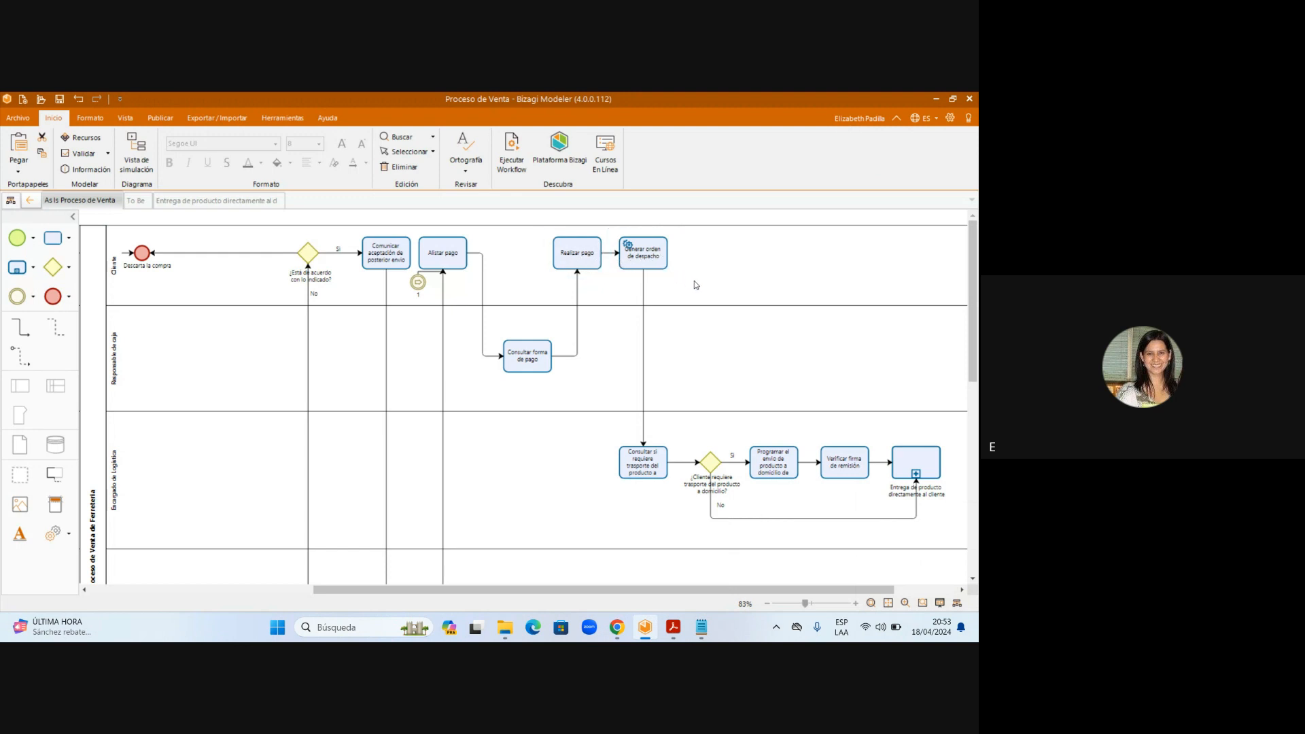
Examine the As Is flow from the dispatch order task through the Encargado de Logística lane to the direct delivery subprocess
scroll(695, 280, "down", 2)
scroll(694, 281, "up", 2)
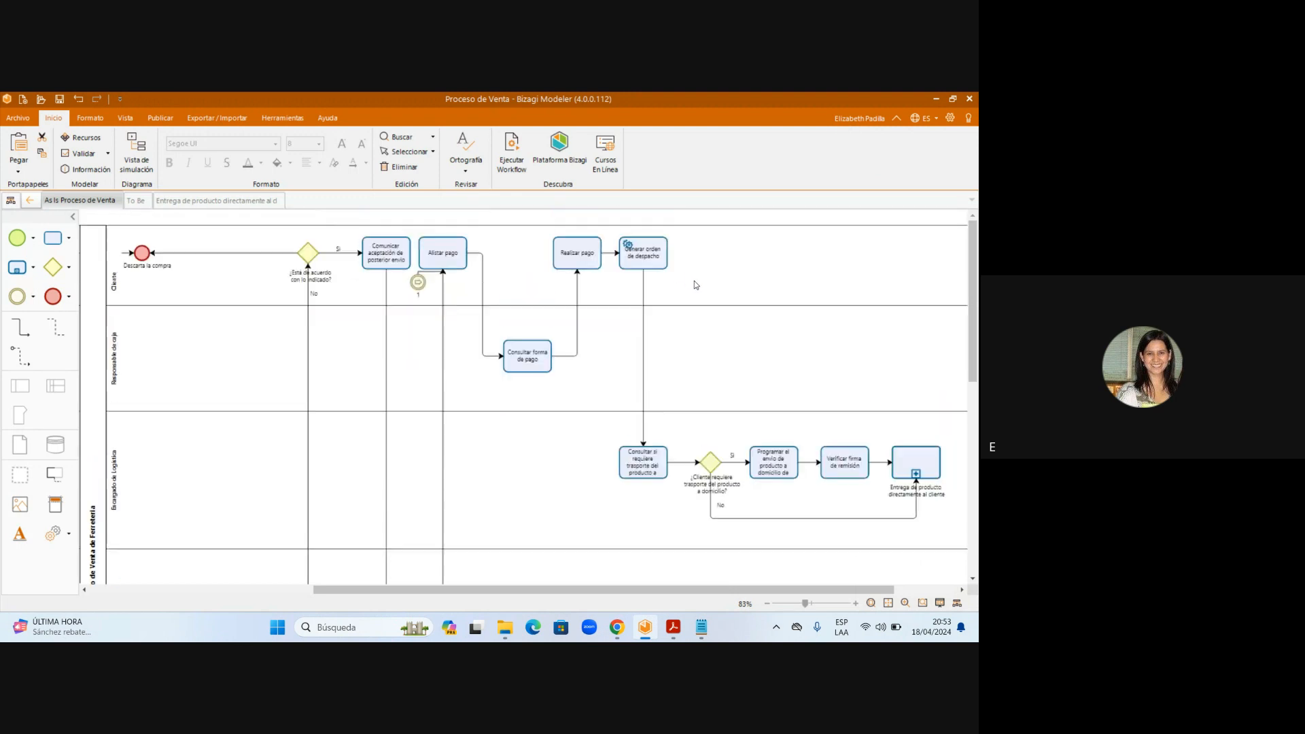
left_click(637, 257)
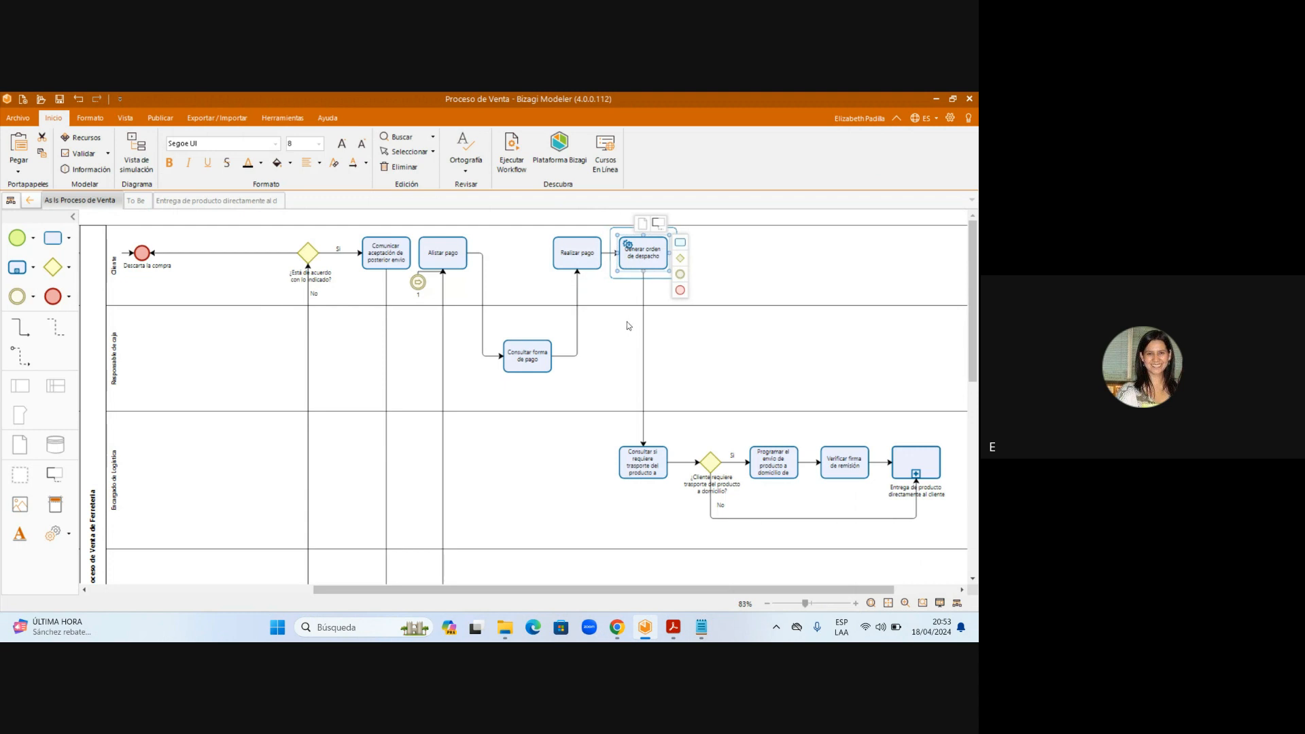
scroll(627, 325, "down", 3)
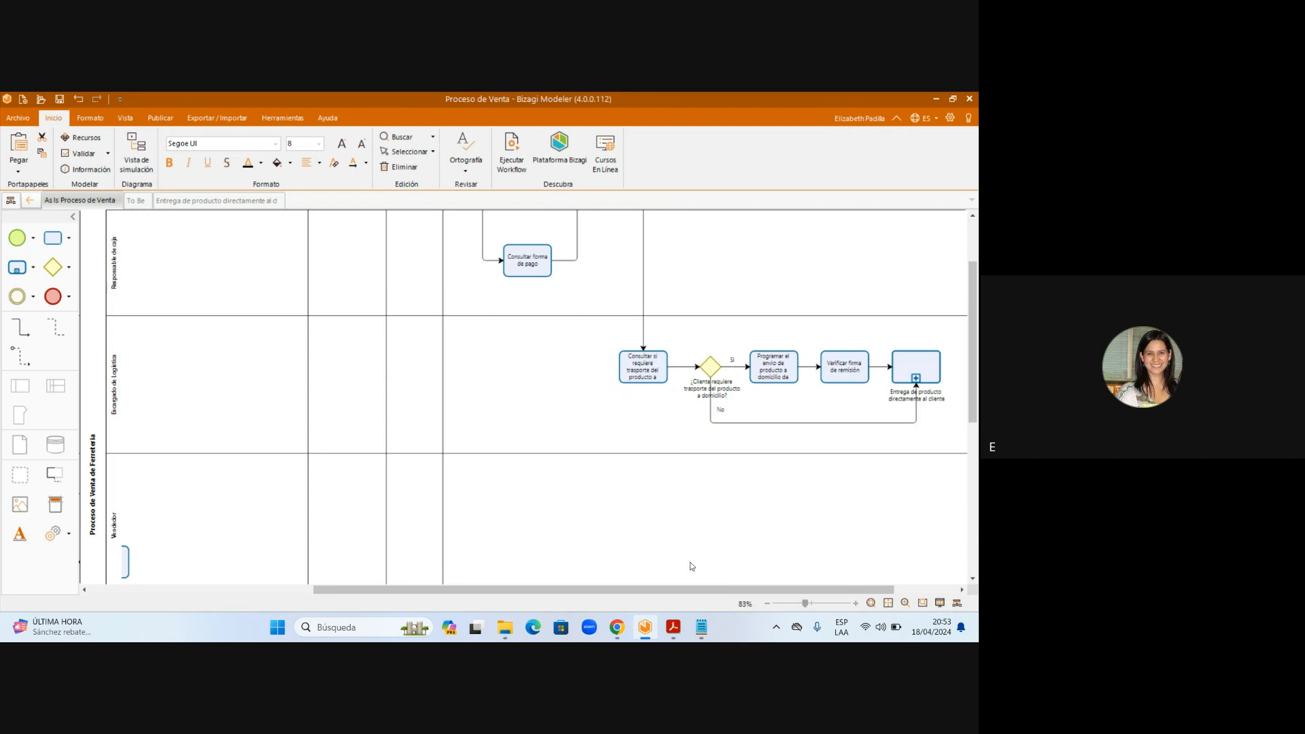
left_click_drag(698, 590, 760, 589)
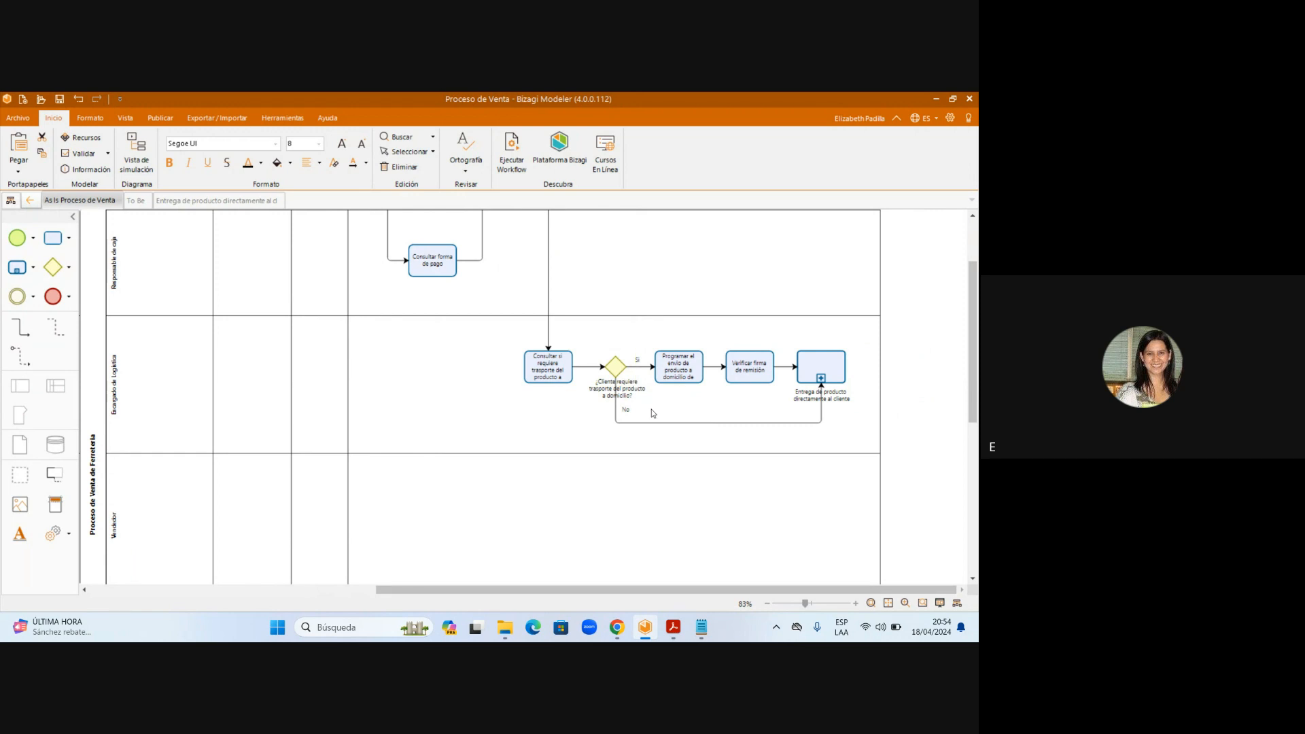
left_click(679, 378)
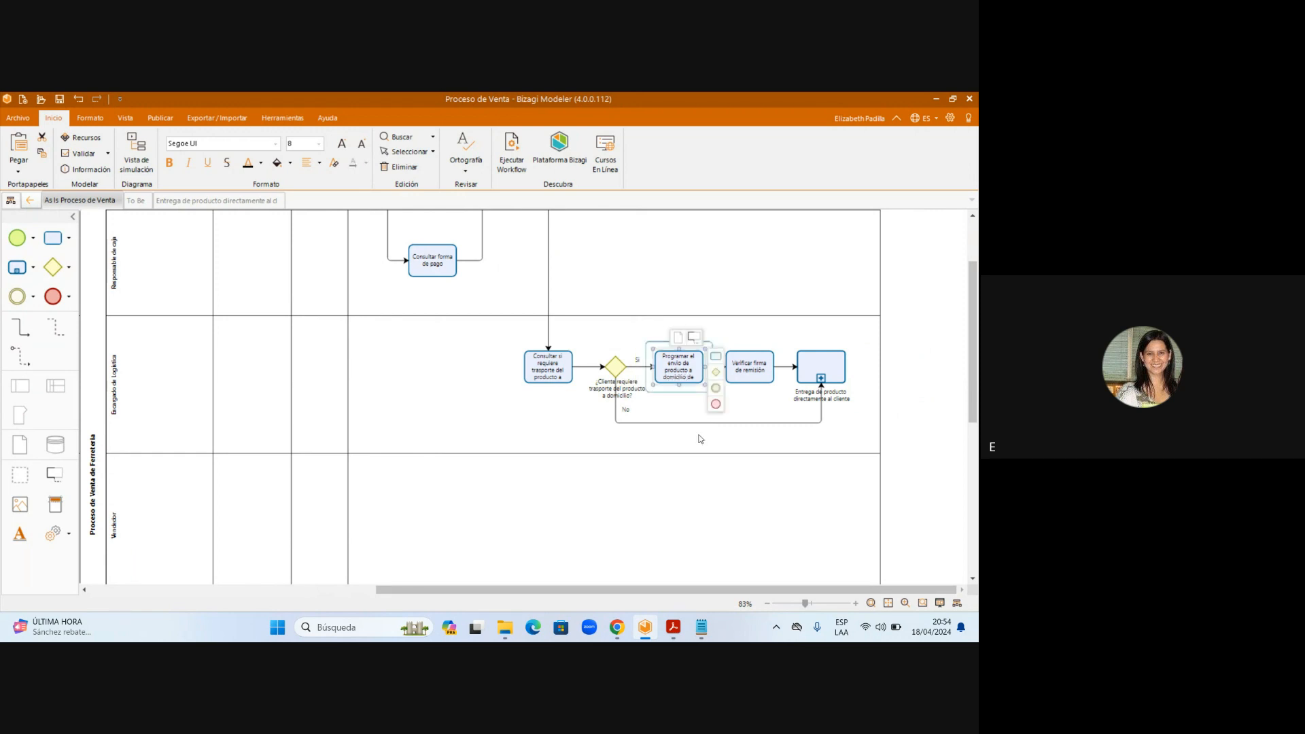
left_click(756, 377)
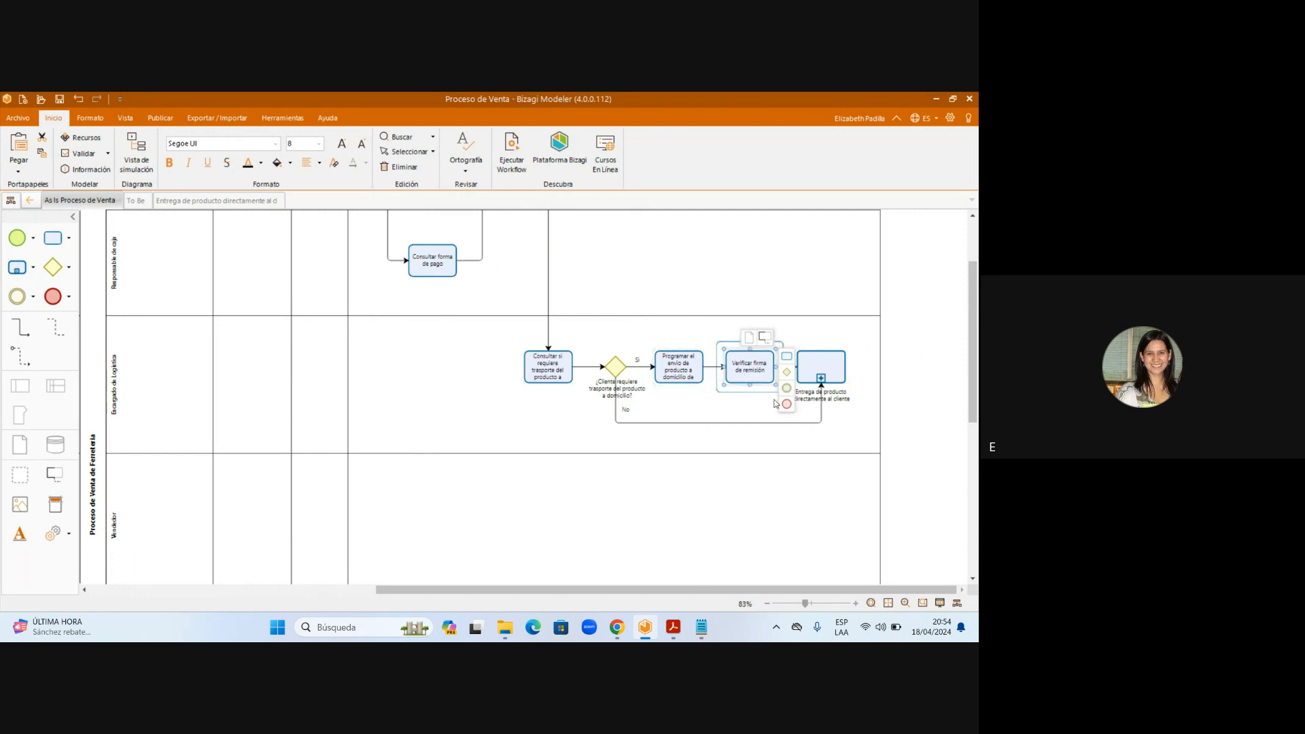
left_click(867, 411)
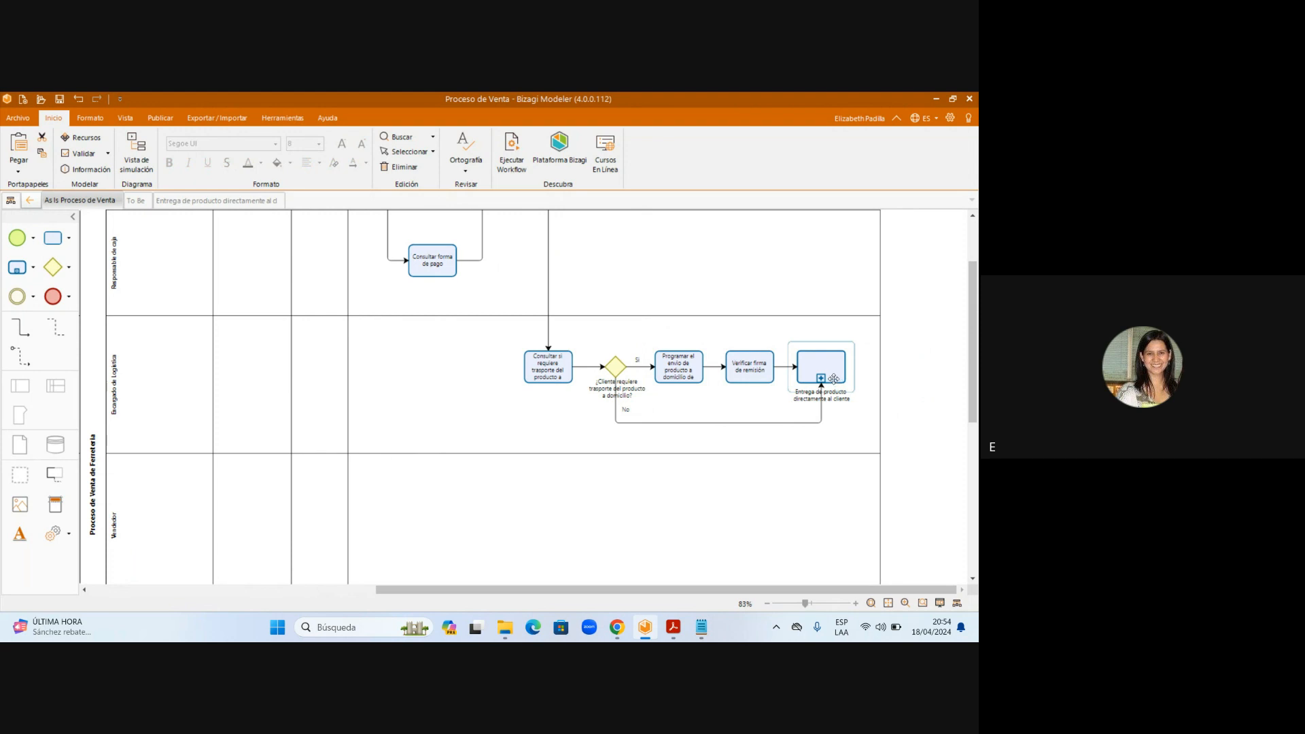
scroll(685, 396, "down", 1)
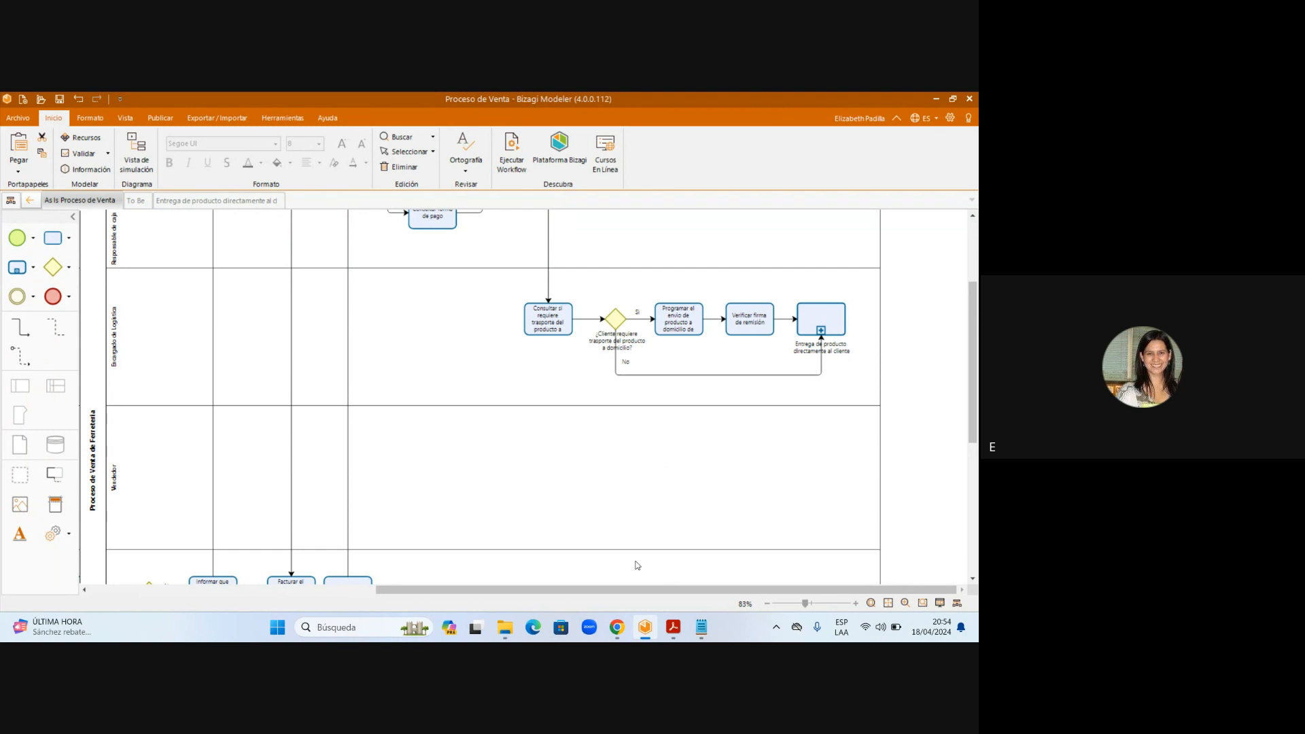
Review the early tasks in the Vendedor and Jefe de bodega lanes, from quoting articles to checking inventory and invoicing the order
left_click_drag(582, 591, 295, 598)
scroll(378, 436, "down", 3)
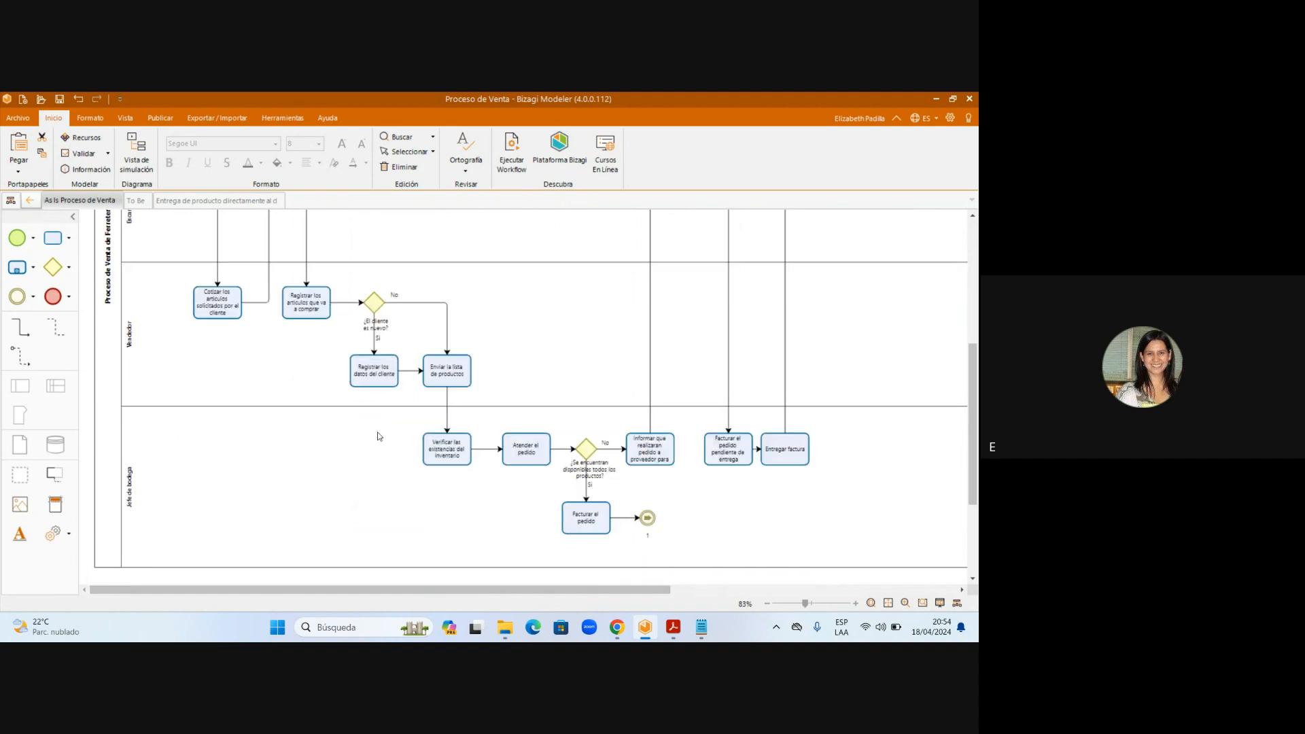
scroll(379, 436, "up", 1)
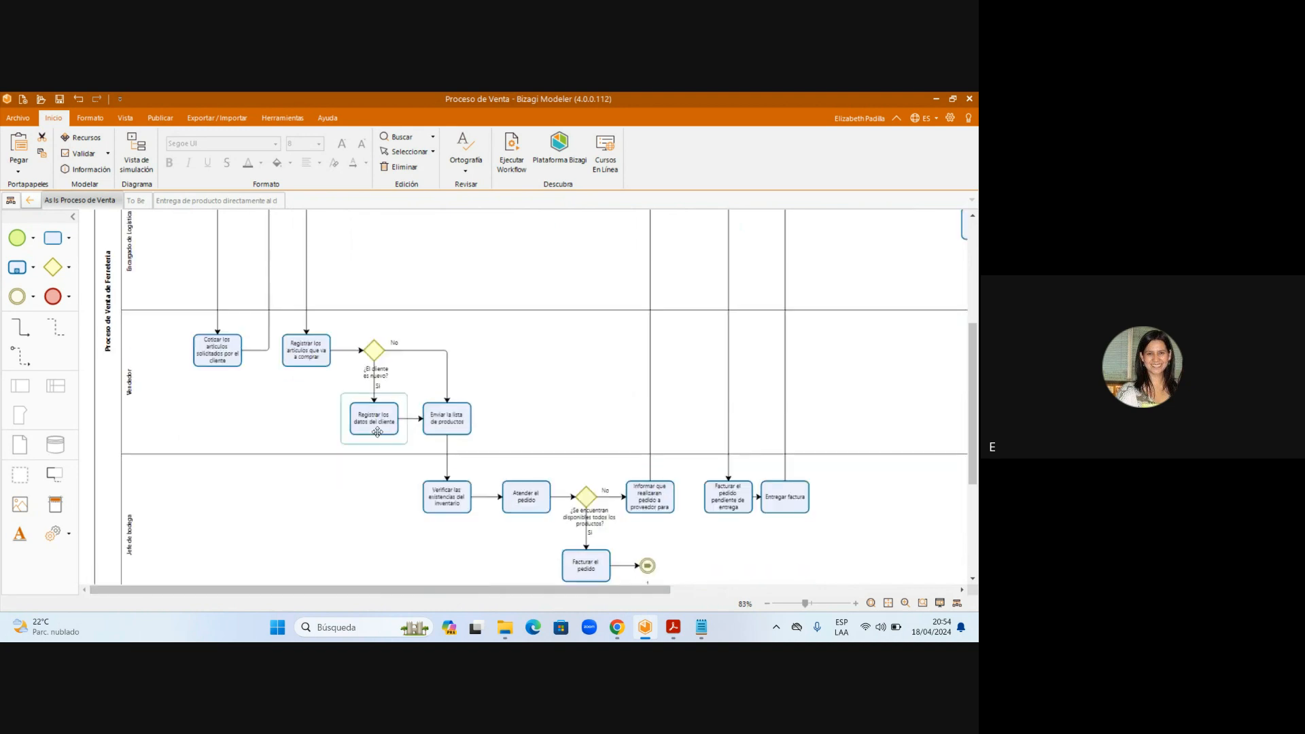